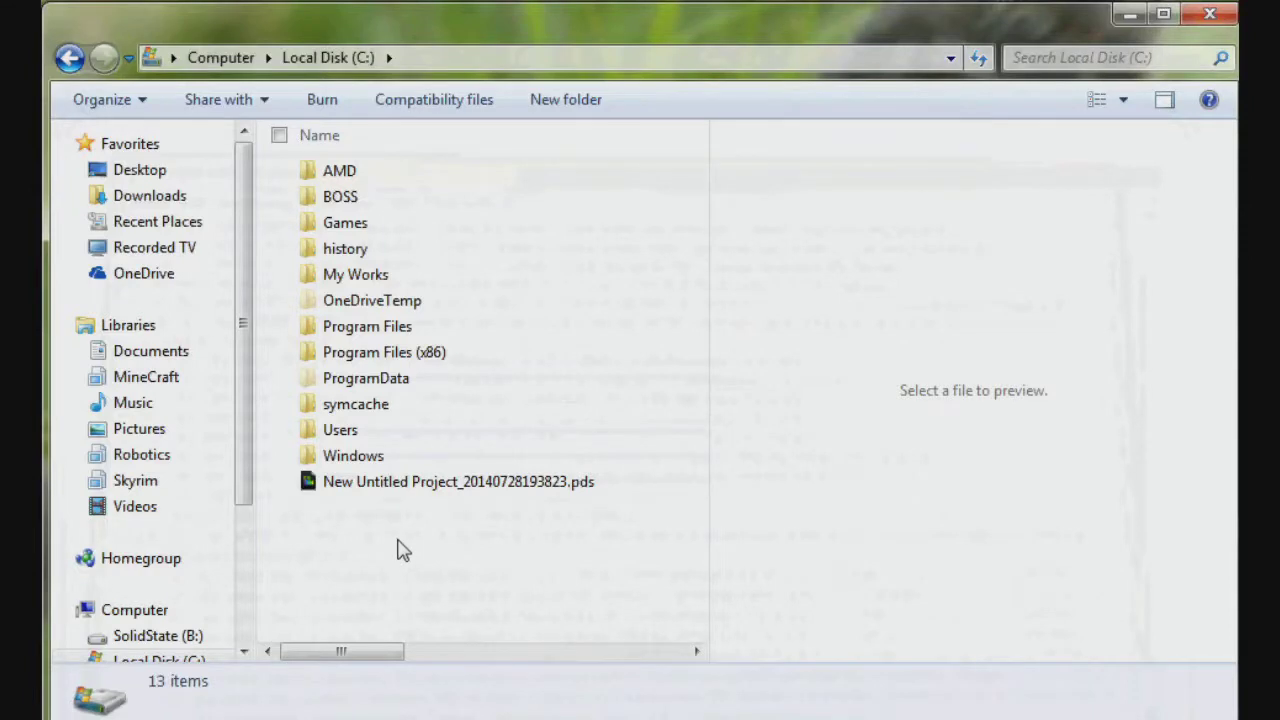
Create a folder named "1.7.10 Mods" in the root of Local Disk (C:)
right_click(398, 546)
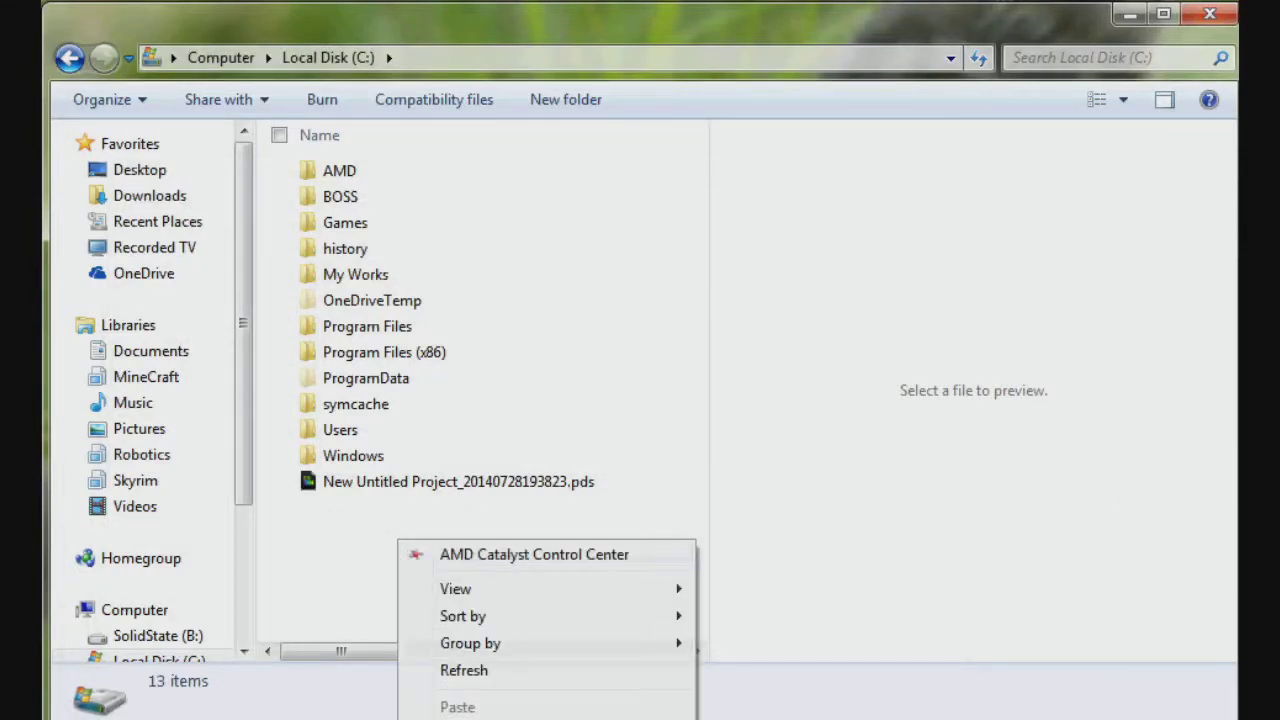
key("Escape")
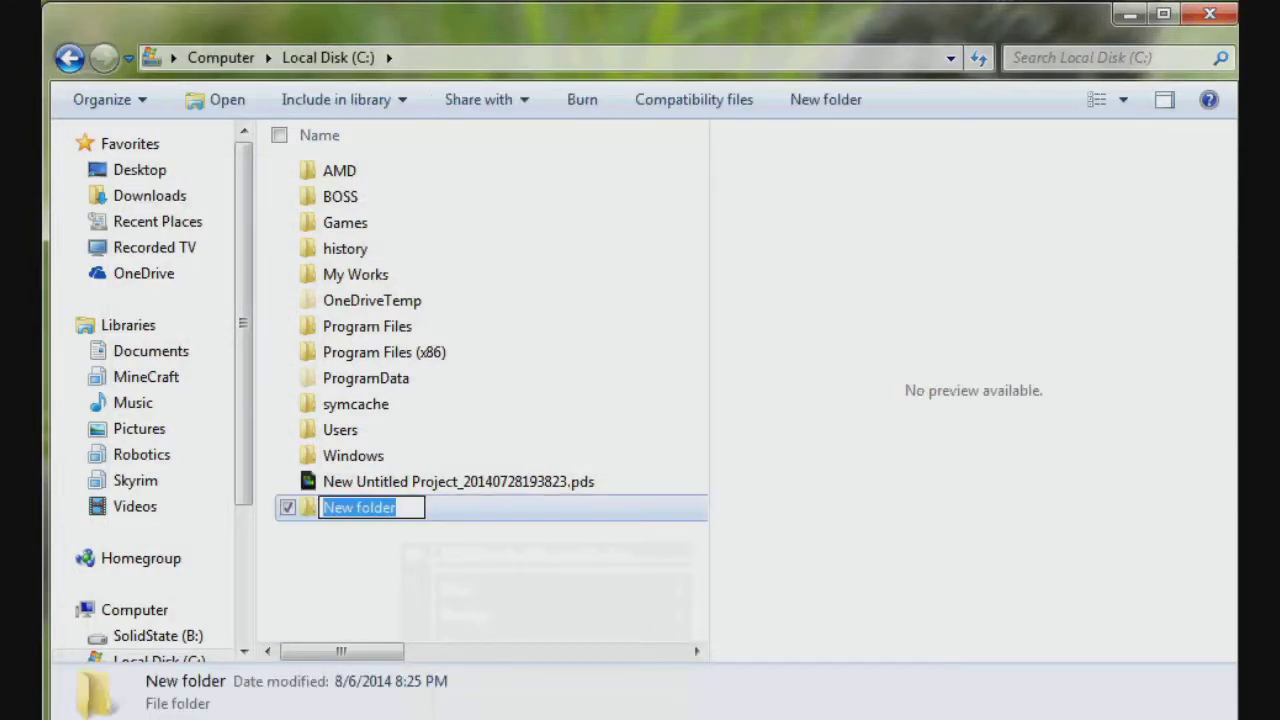
type("1.")
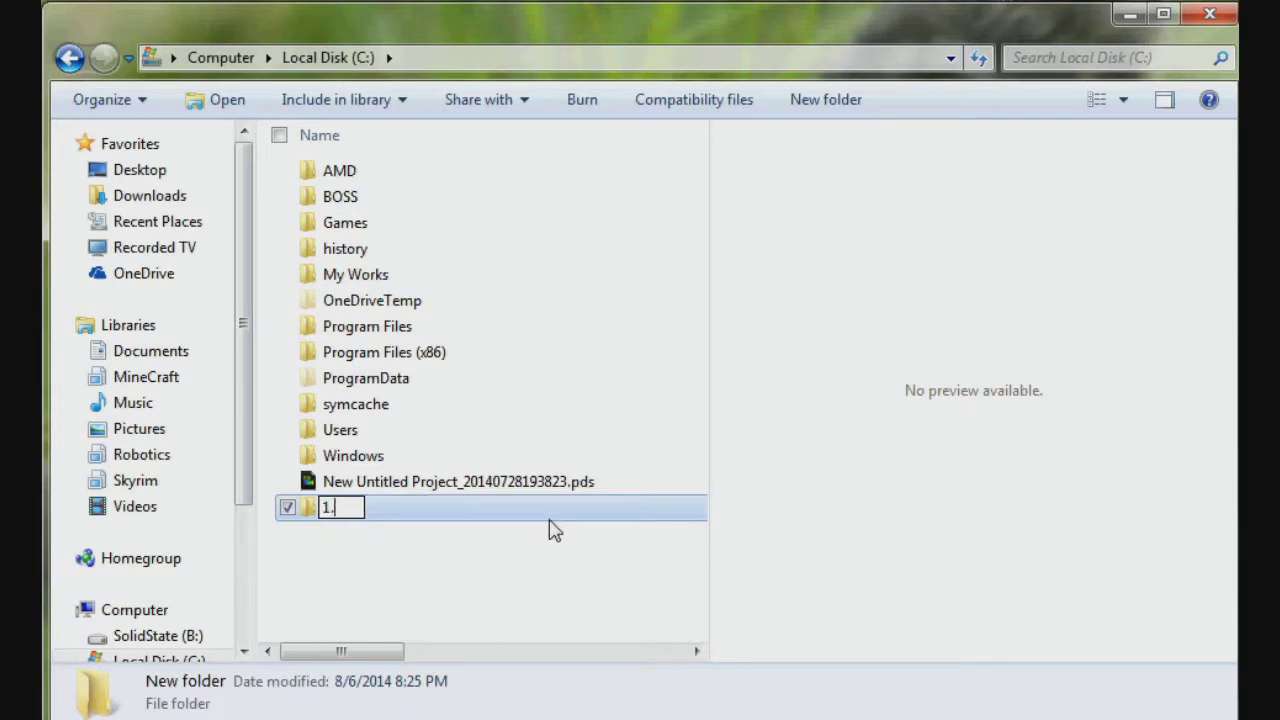
type("7.10 Mods")
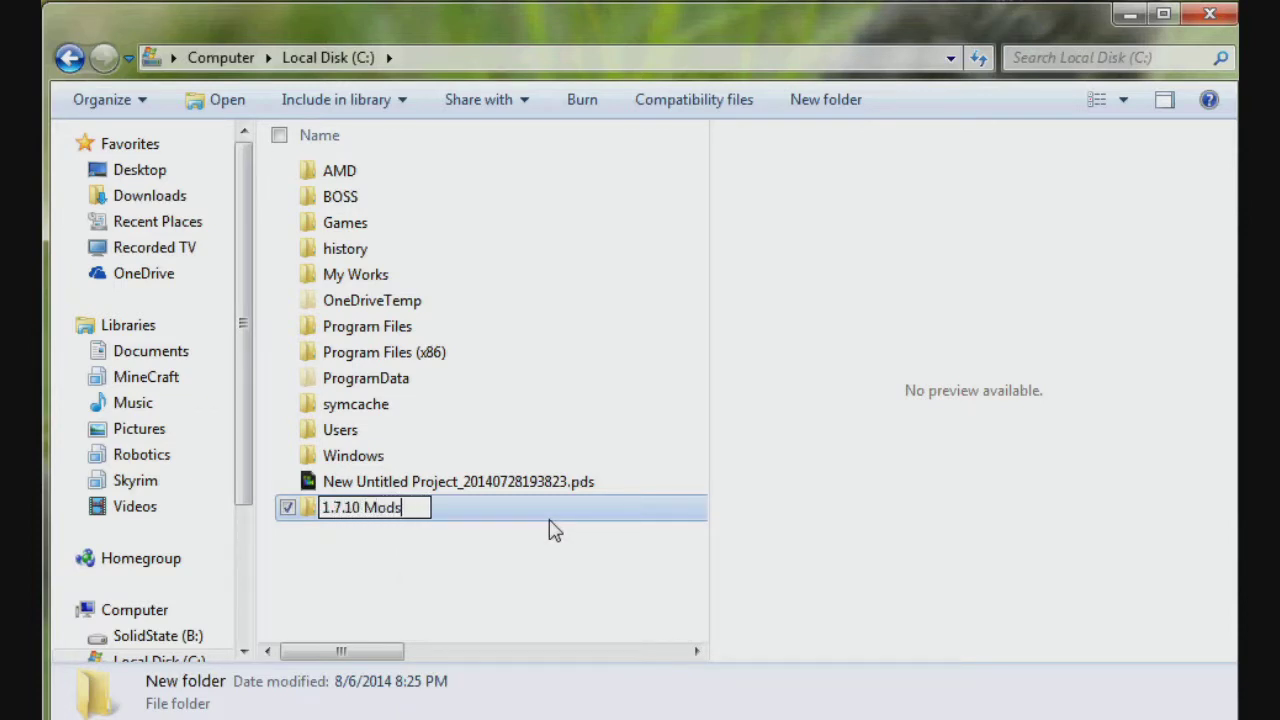
key("Return")
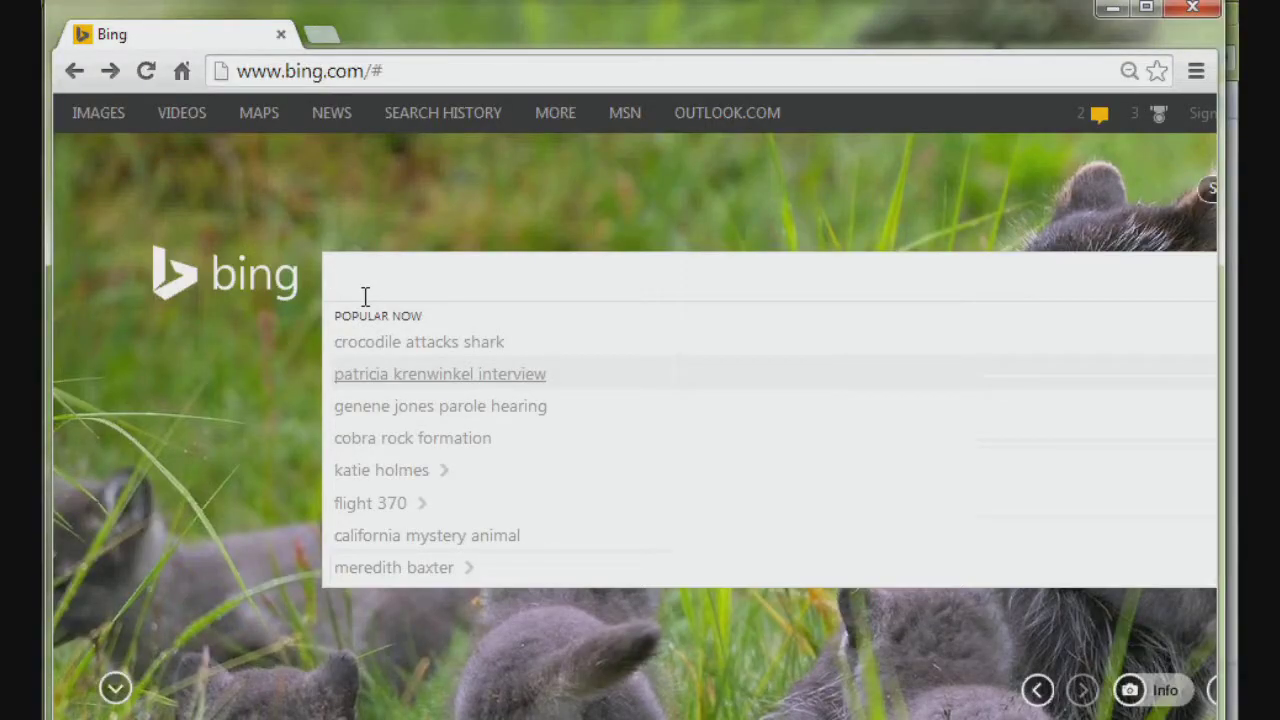
In Chrome, search Bing for "minecraft forge" and open the Minecraft Forge Downloads page
type("minec")
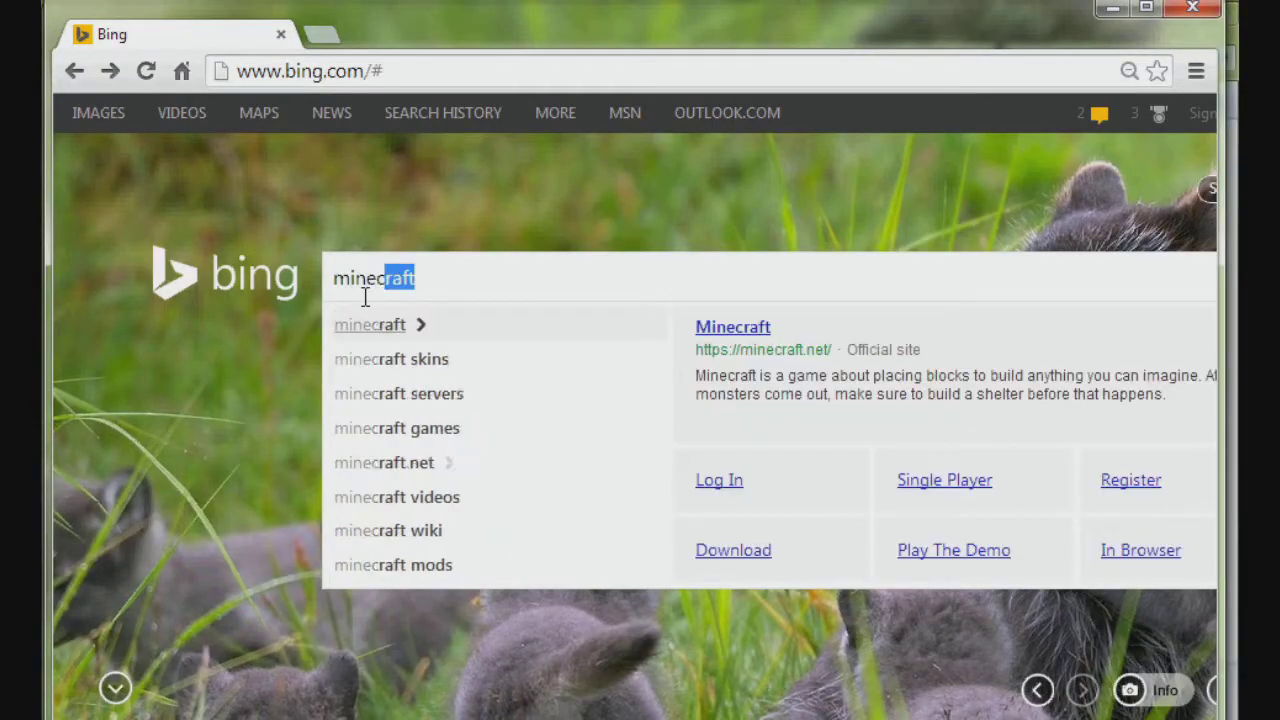
type("raft")
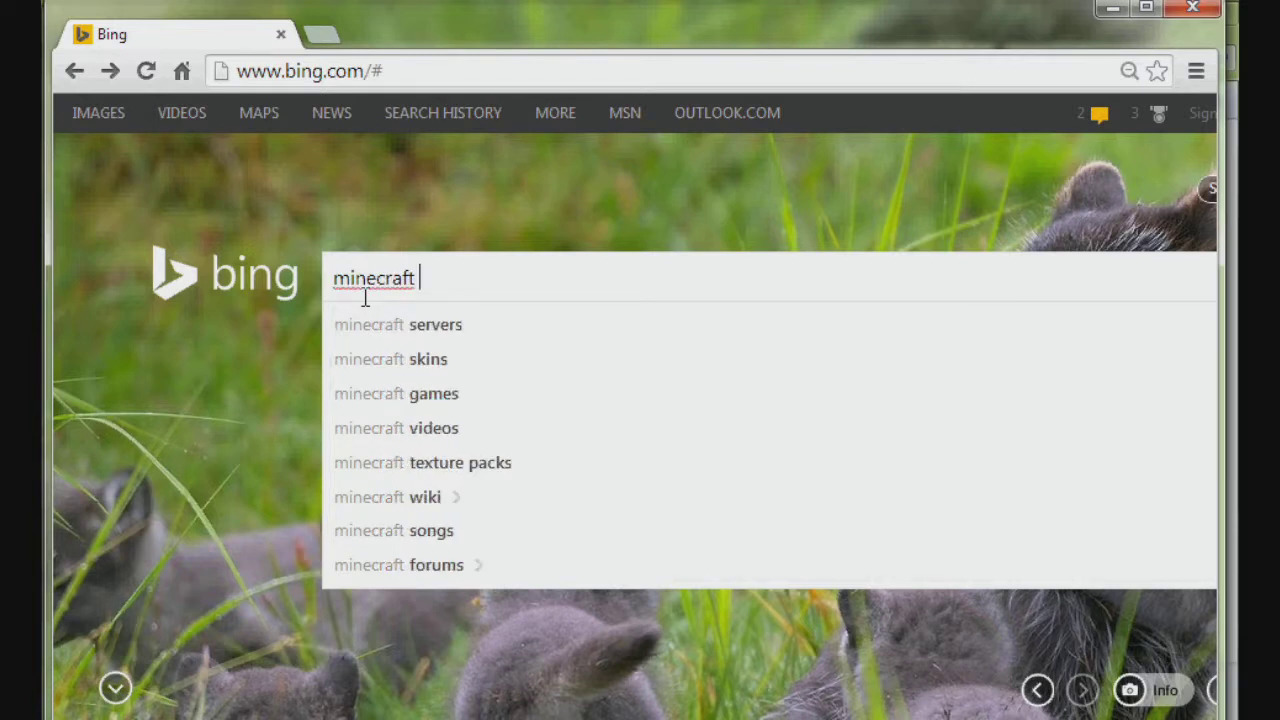
type(" forge")
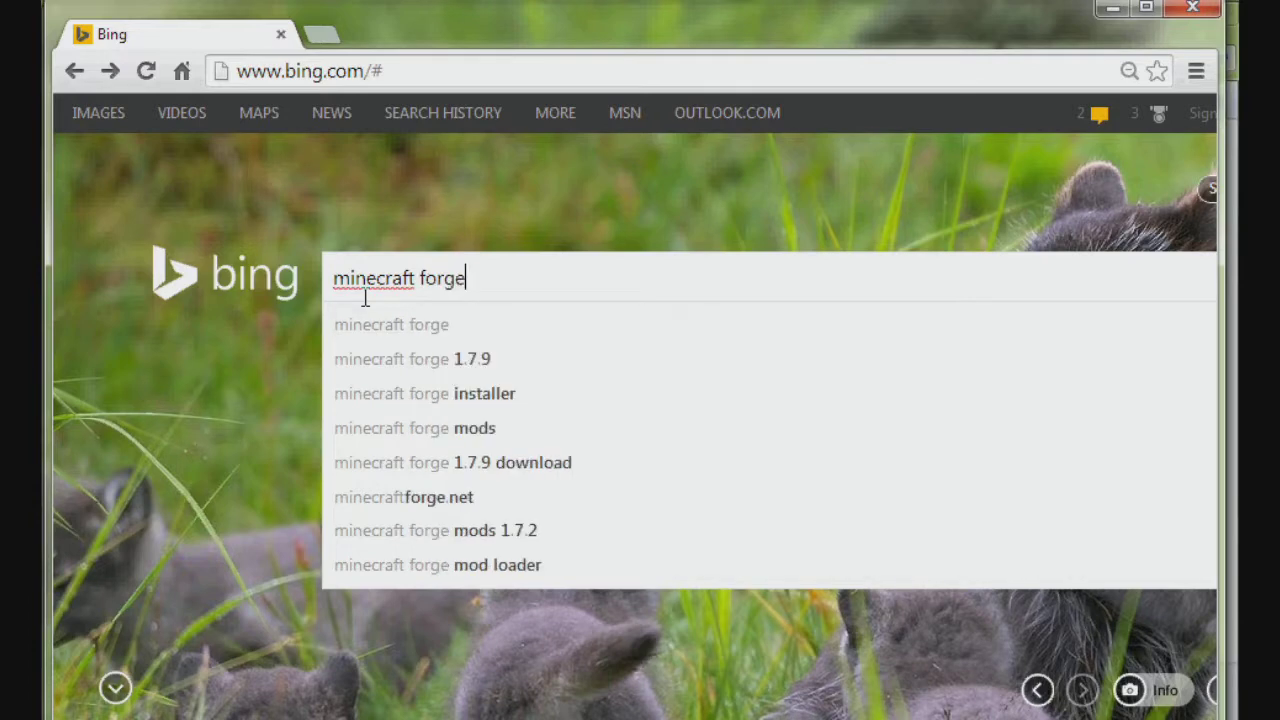
key("Return")
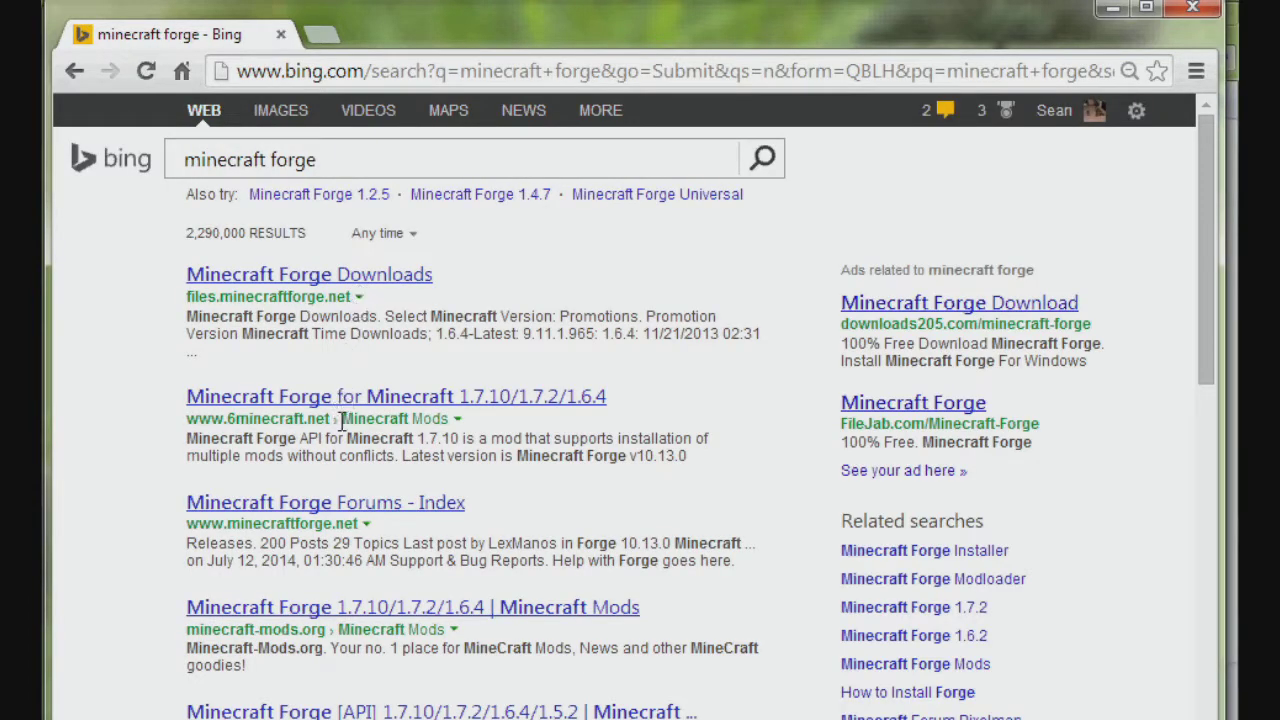
left_click(352, 280)
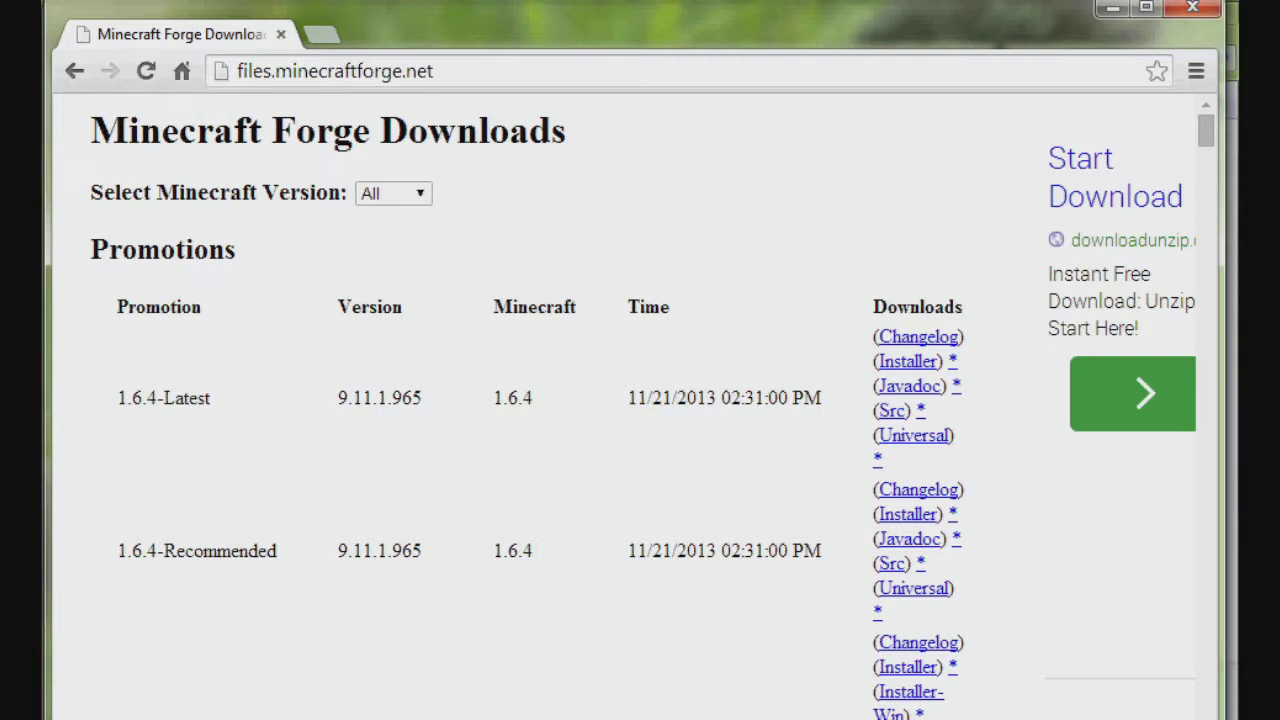
Download and run the Forge 1.7.10-10.13.0.1199 Windows installer, allowing it to make changes to the computer
left_click(900, 706)
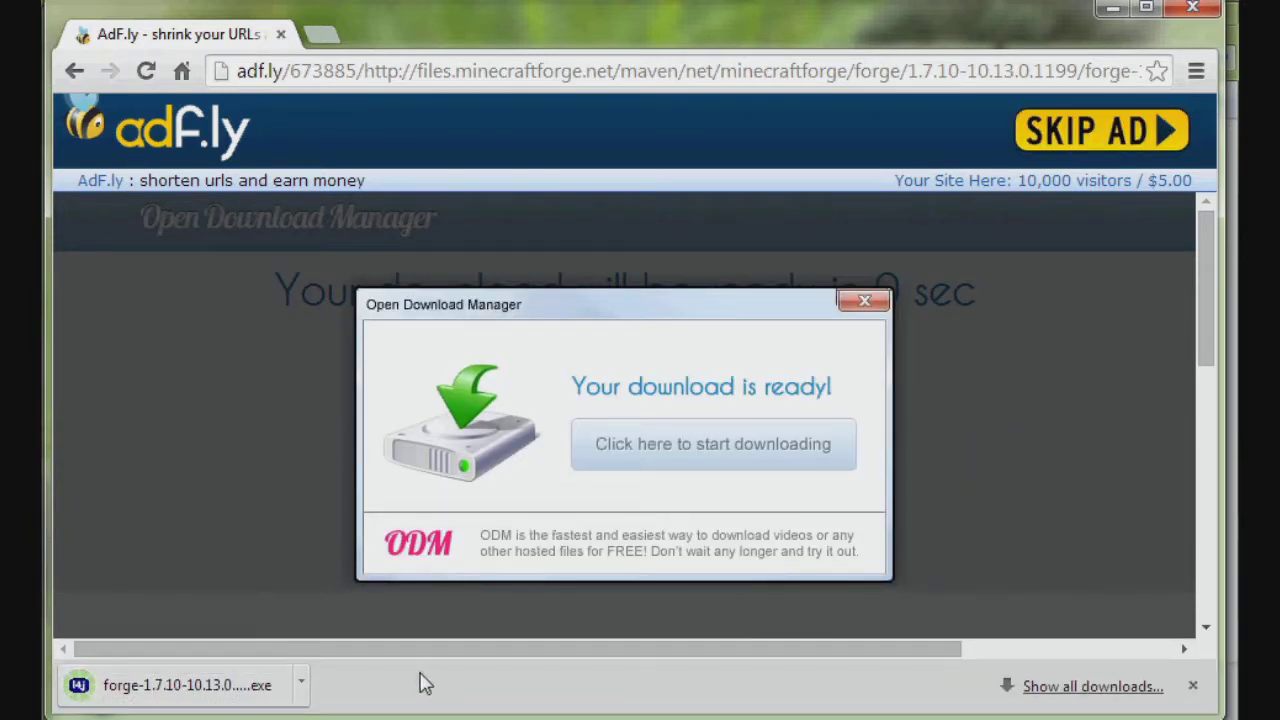
left_click(145, 703)
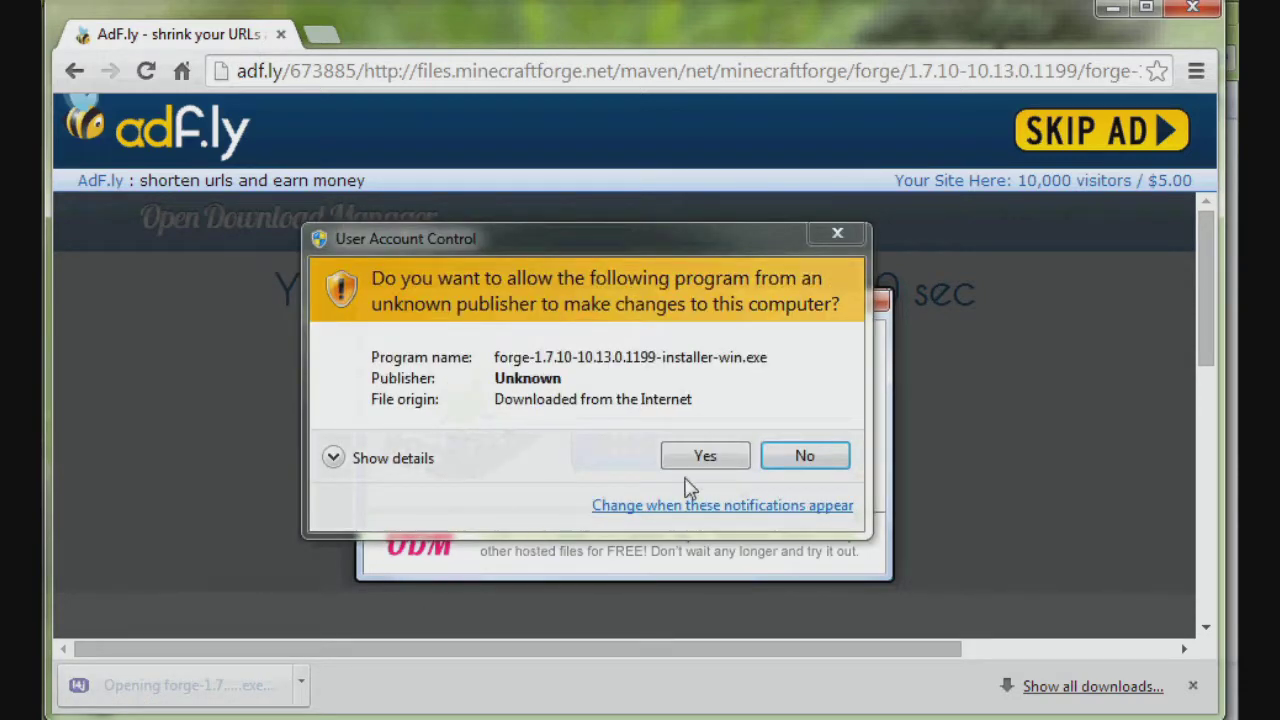
left_click(714, 457)
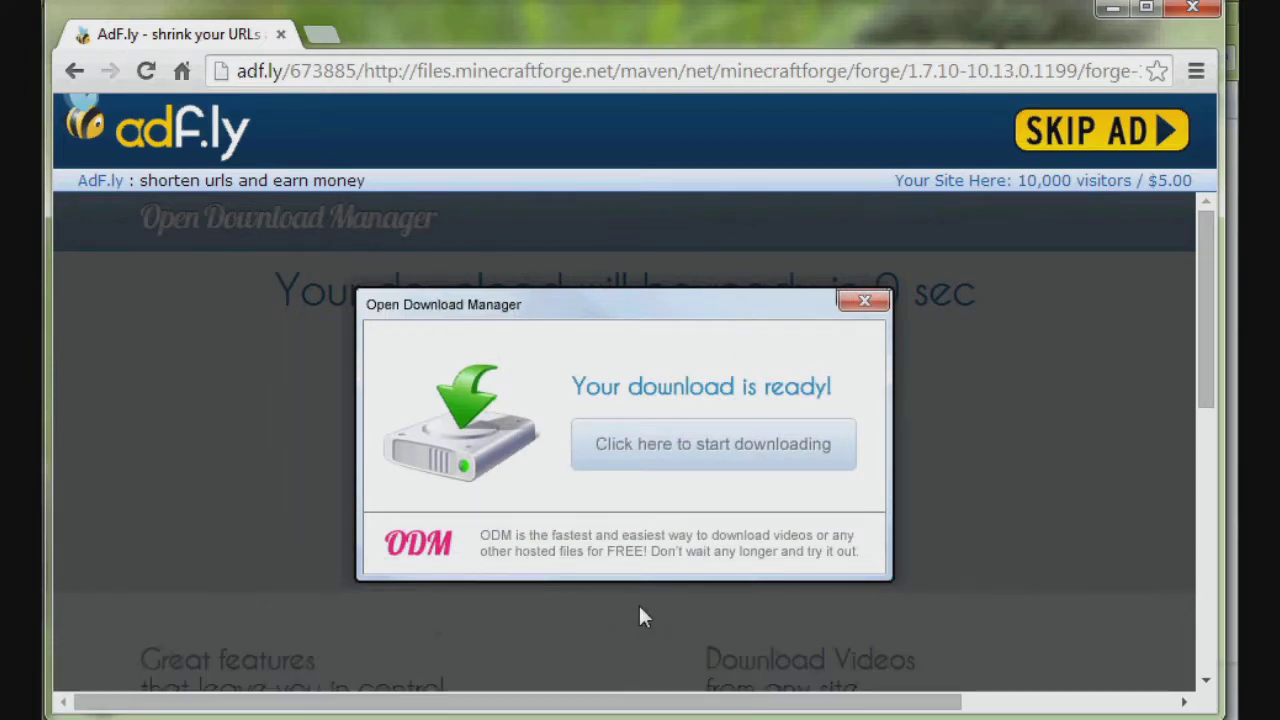
left_click(1208, 14)
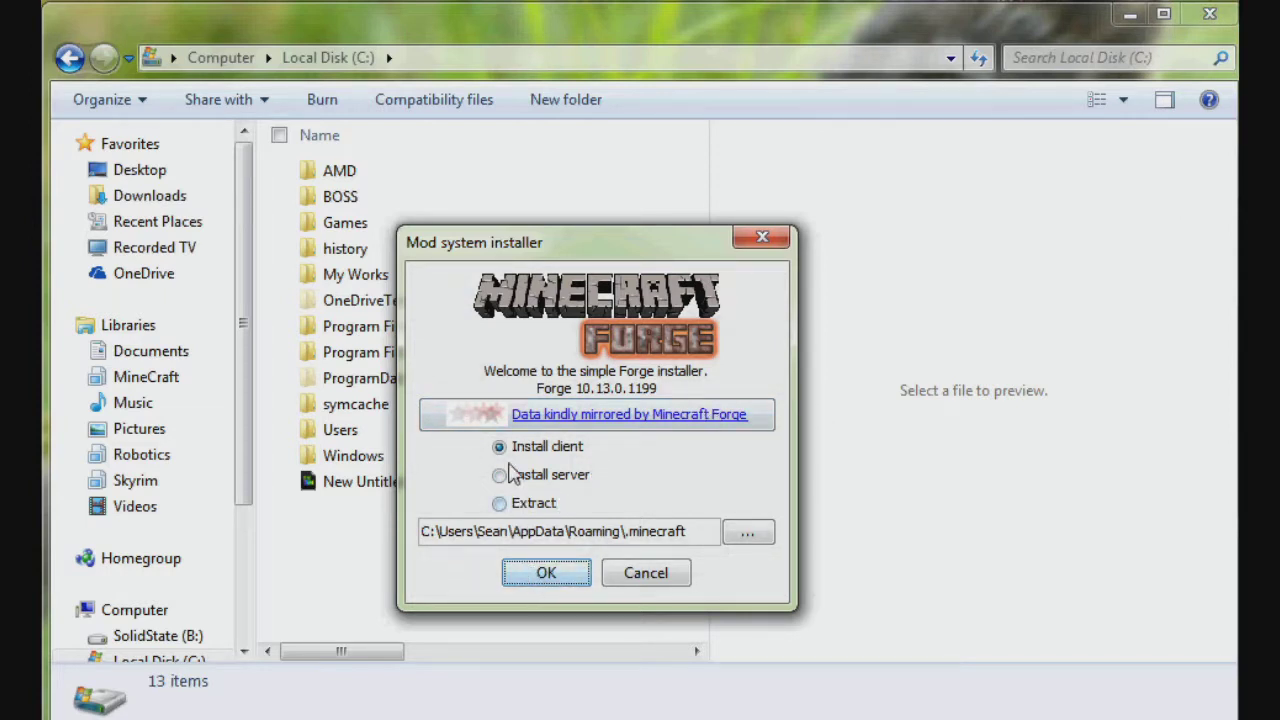
Install the Forge client into the .minecraft folder and mark the program as installed correctly
left_click(545, 575)
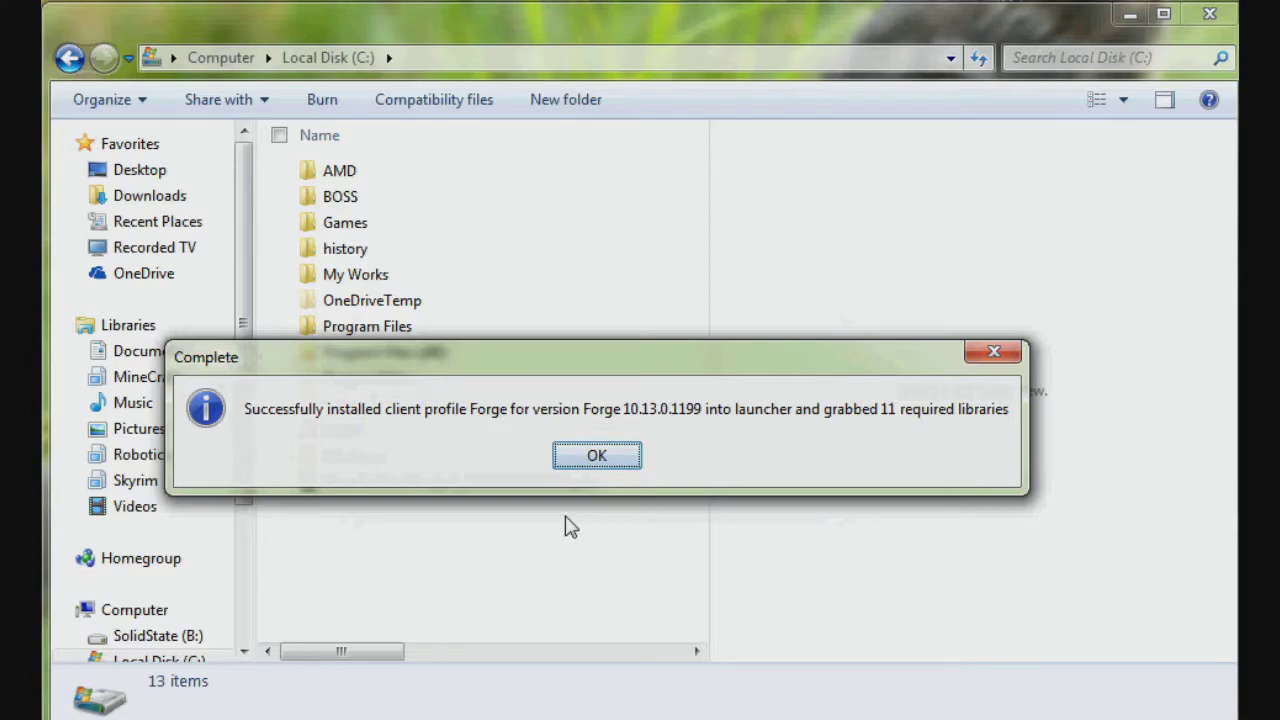
left_click(591, 462)
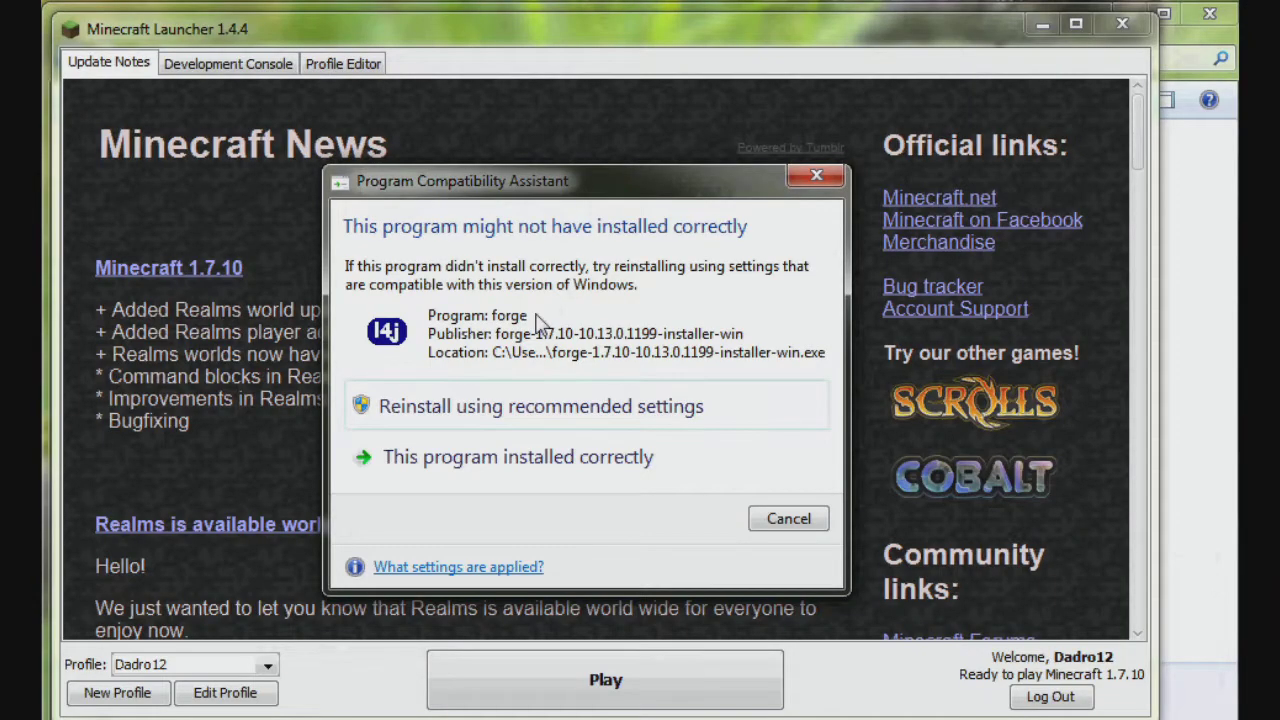
left_click(470, 466)
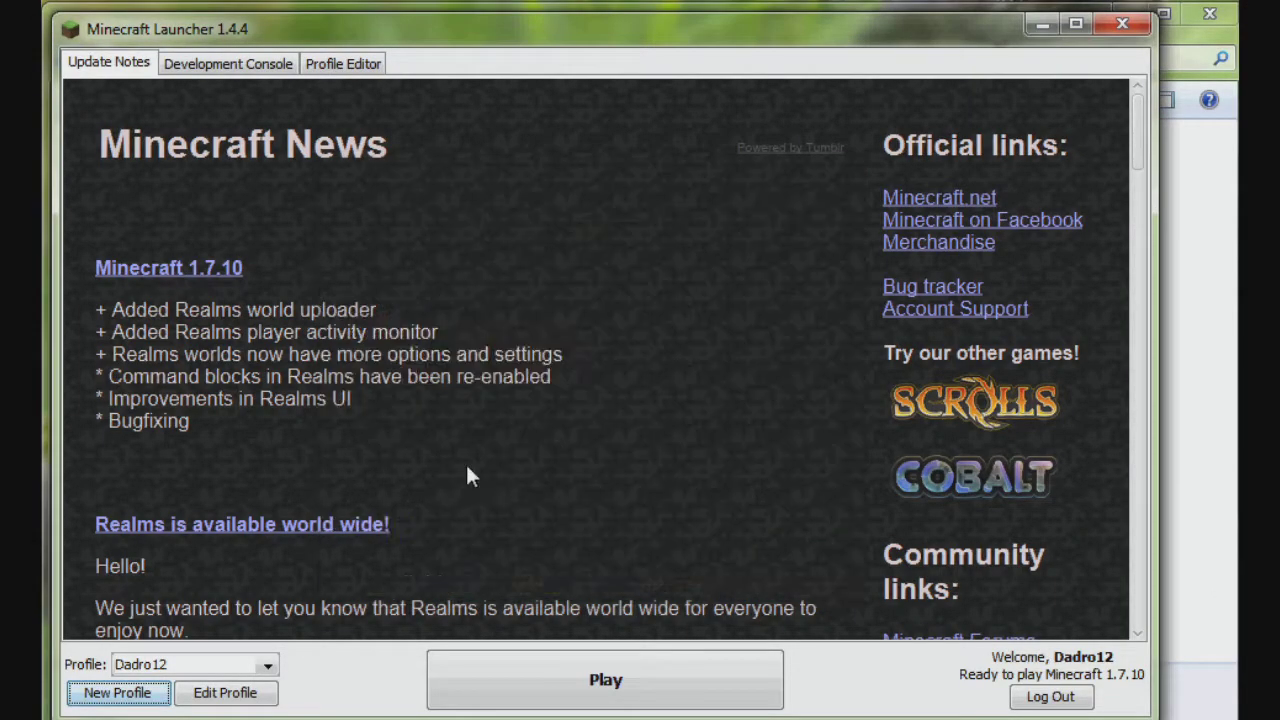
Create a Minecraft launcher profile named "1.7.10 Mods" that uses release 1.7.10-Forge10.13.0.1199
left_click(125, 697)
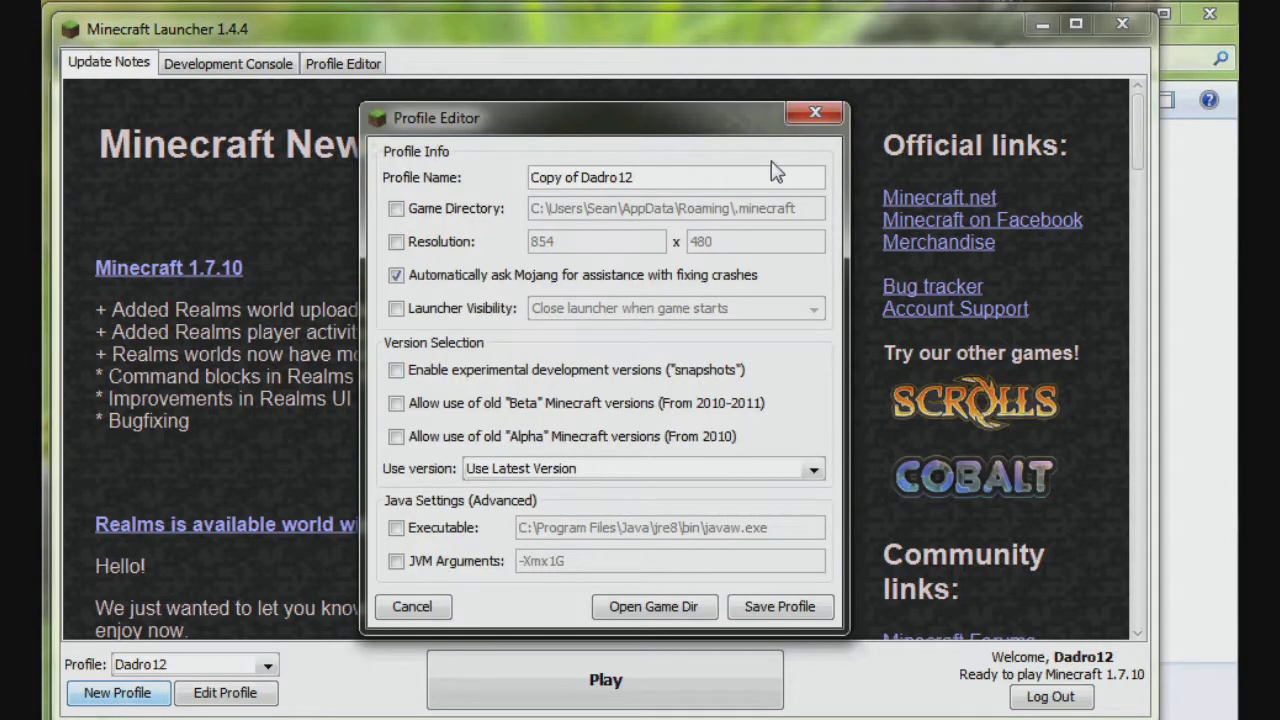
left_click_drag(763, 184, 472, 195)
type("1.7.")
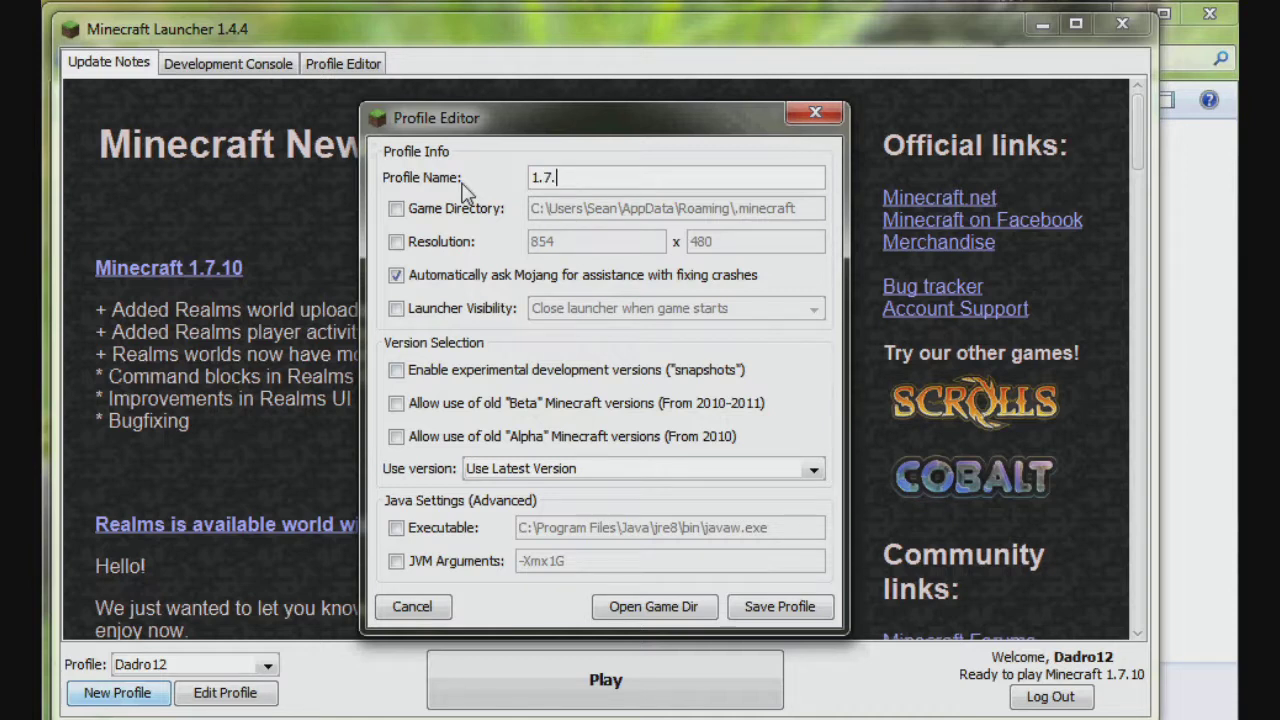
type("10 Mods")
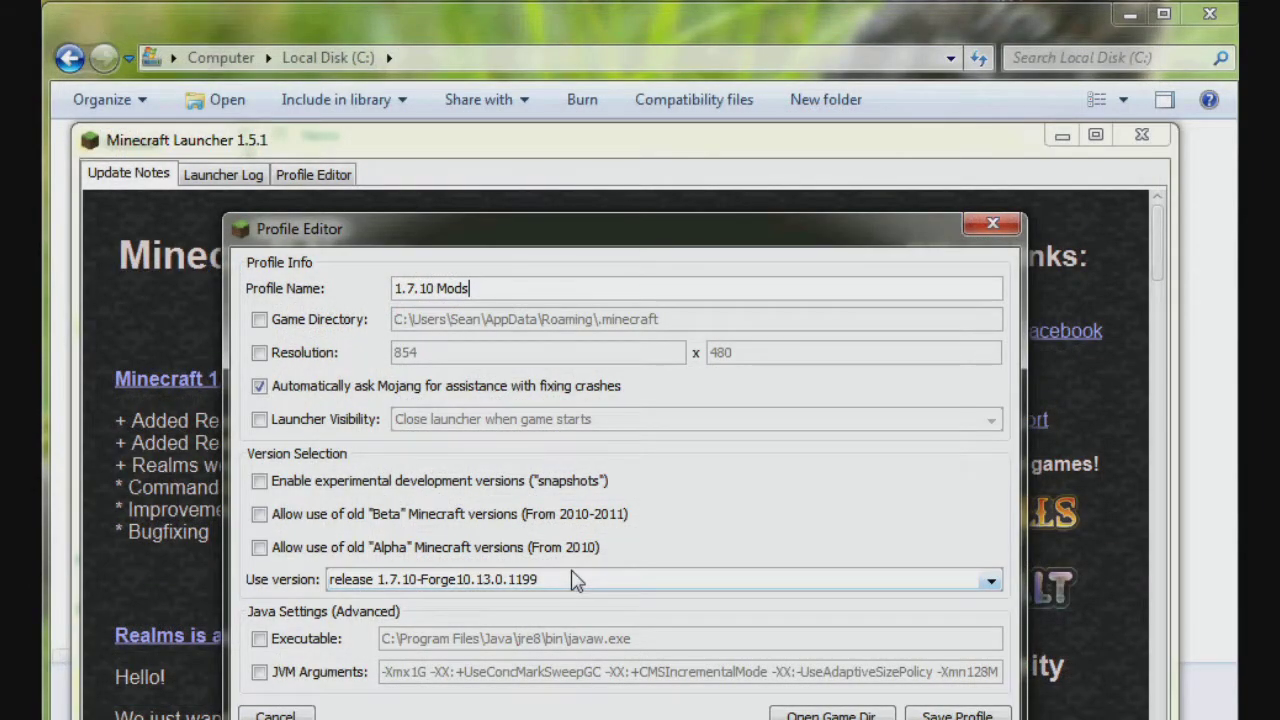
Enable a custom game directory for the profile, enter C:\U1.7.10Mods and try to open that folder
left_click(259, 320)
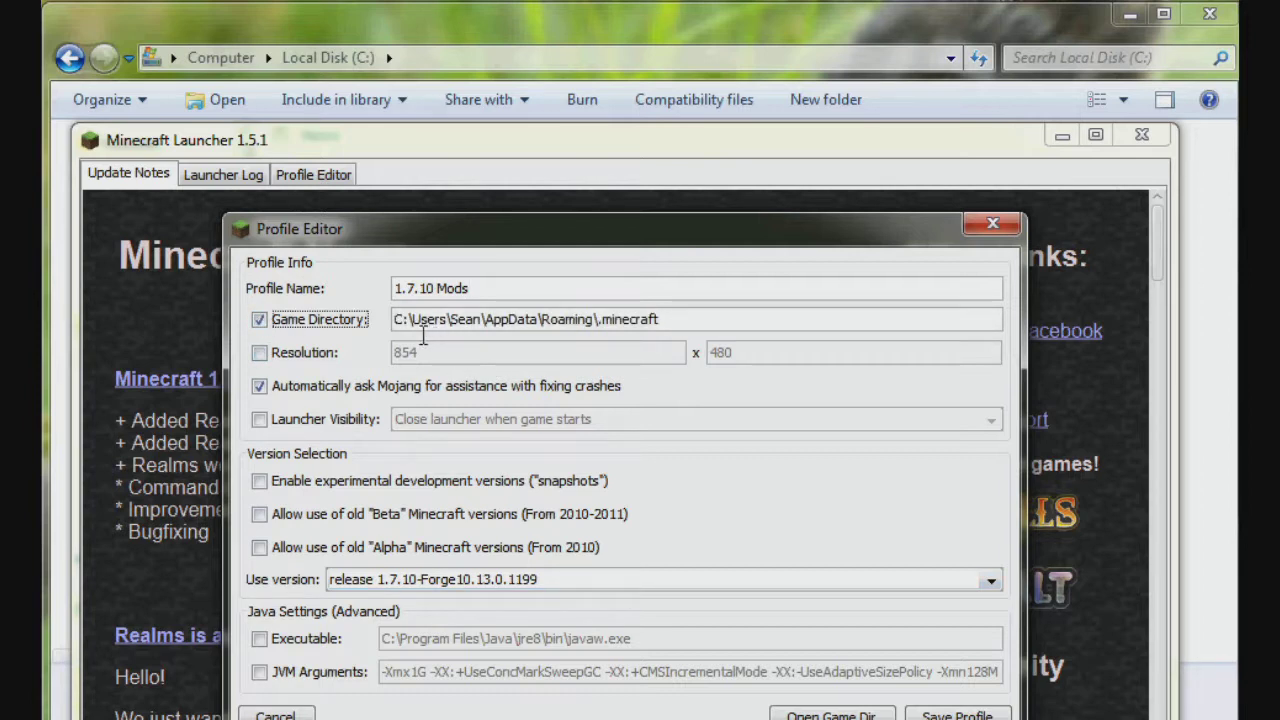
left_click_drag(423, 322, 655, 322)
type("1")
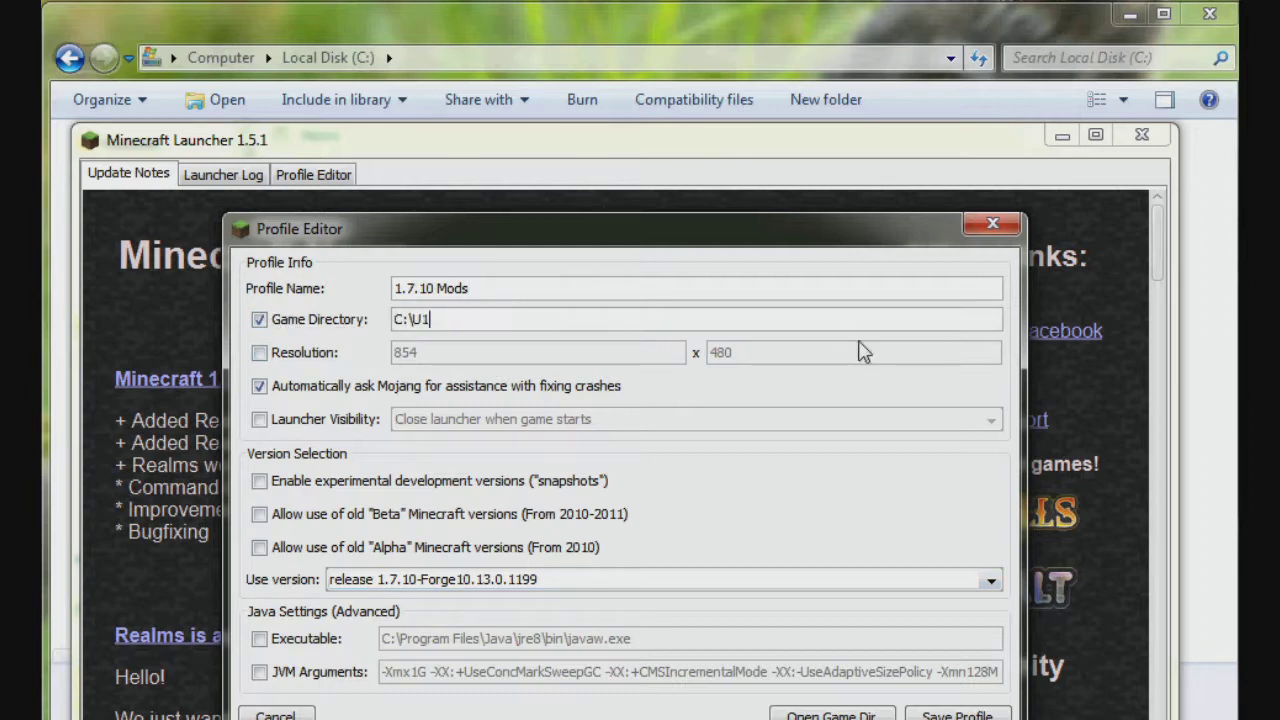
type(".7.10Mods")
left_click(840, 716)
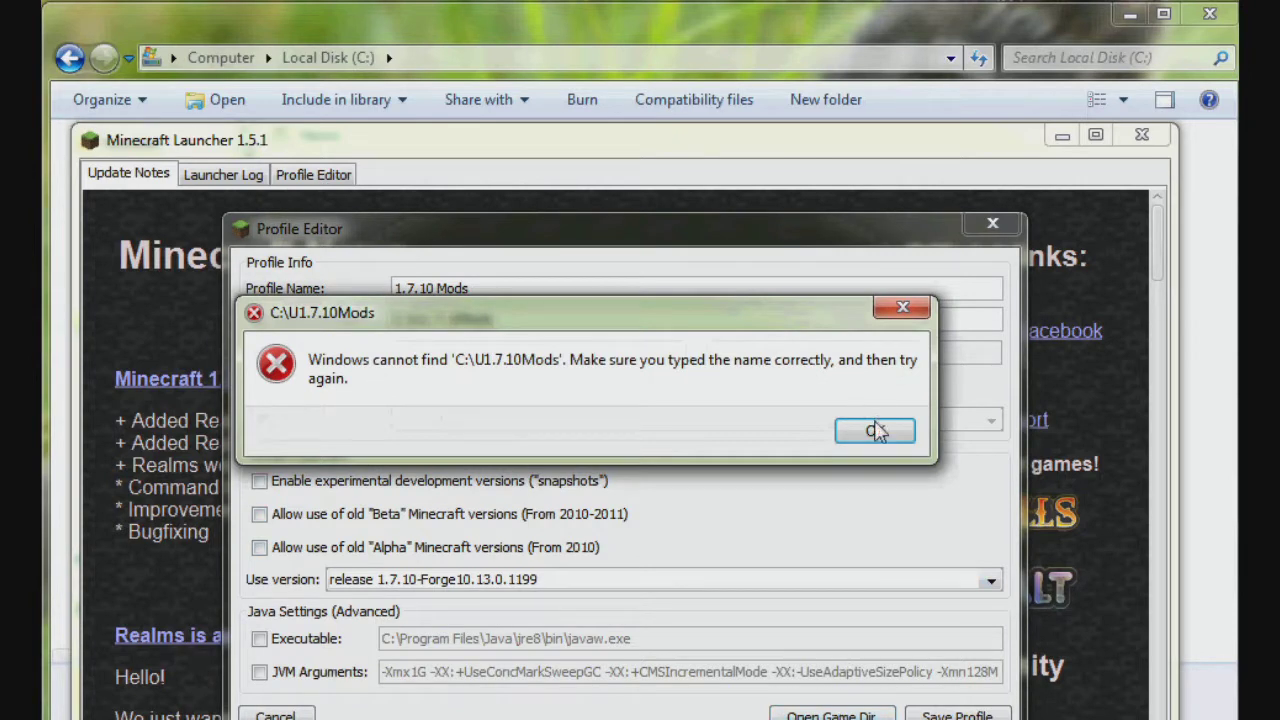
left_click(875, 432)
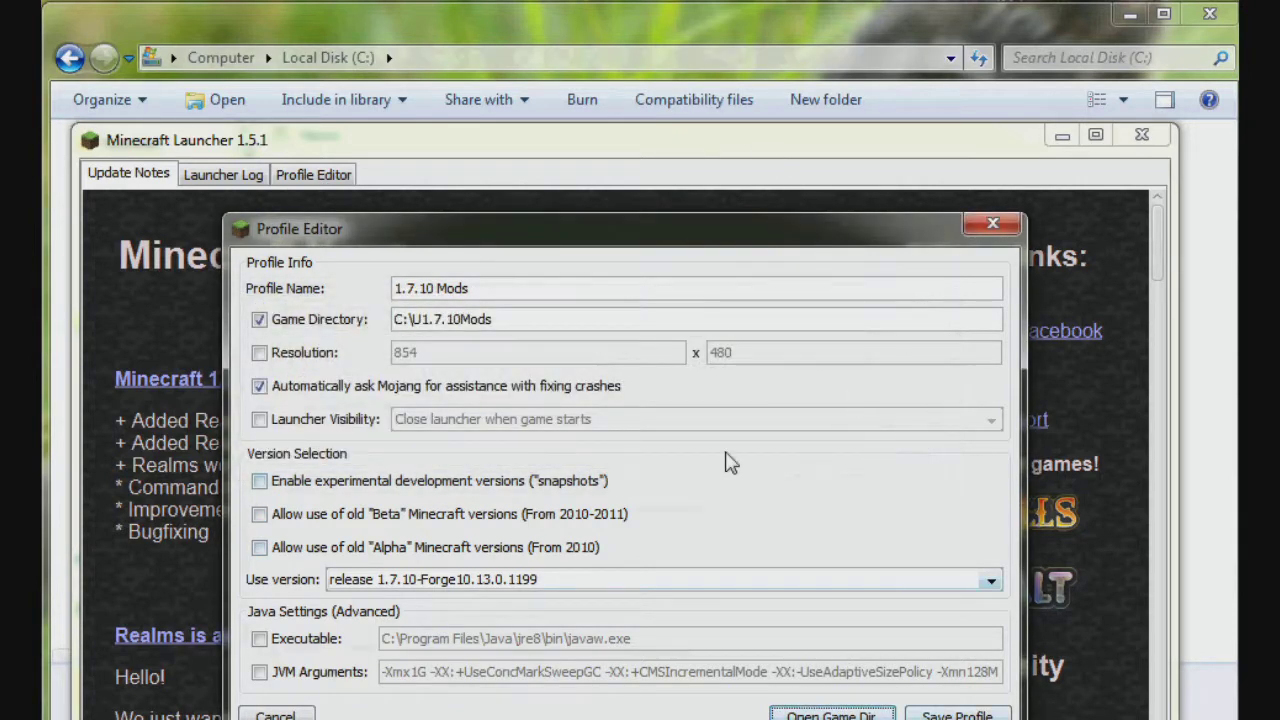
Correct the game directory to C:\1.7.10 Mods, check it by opening the folder, and save the profile
left_click(466, 326)
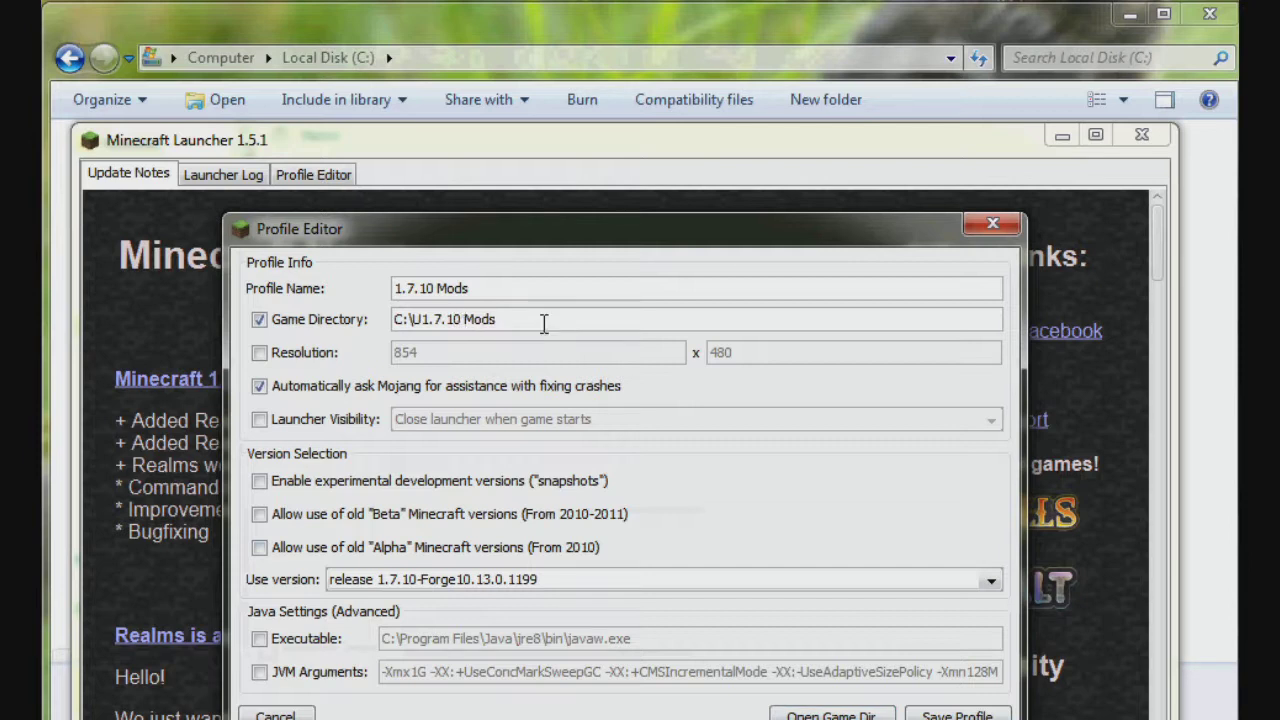
left_click(424, 324)
key("BackSpace")
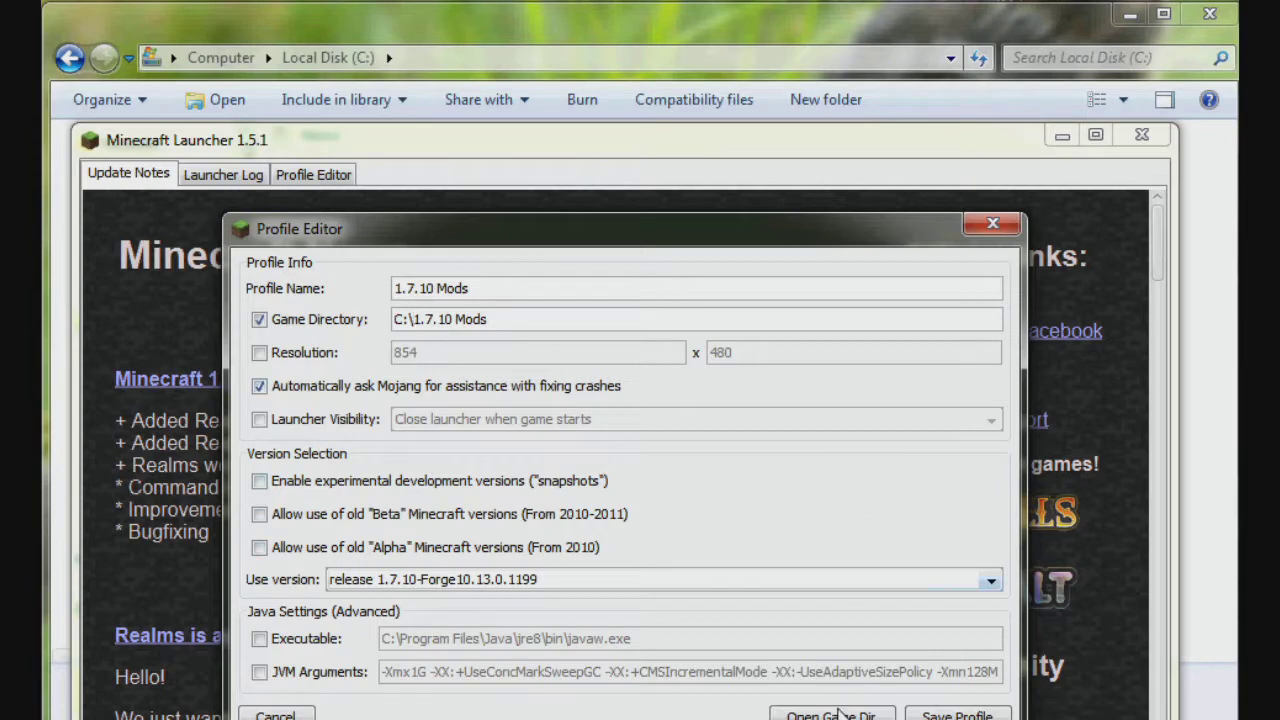
left_click(836, 714)
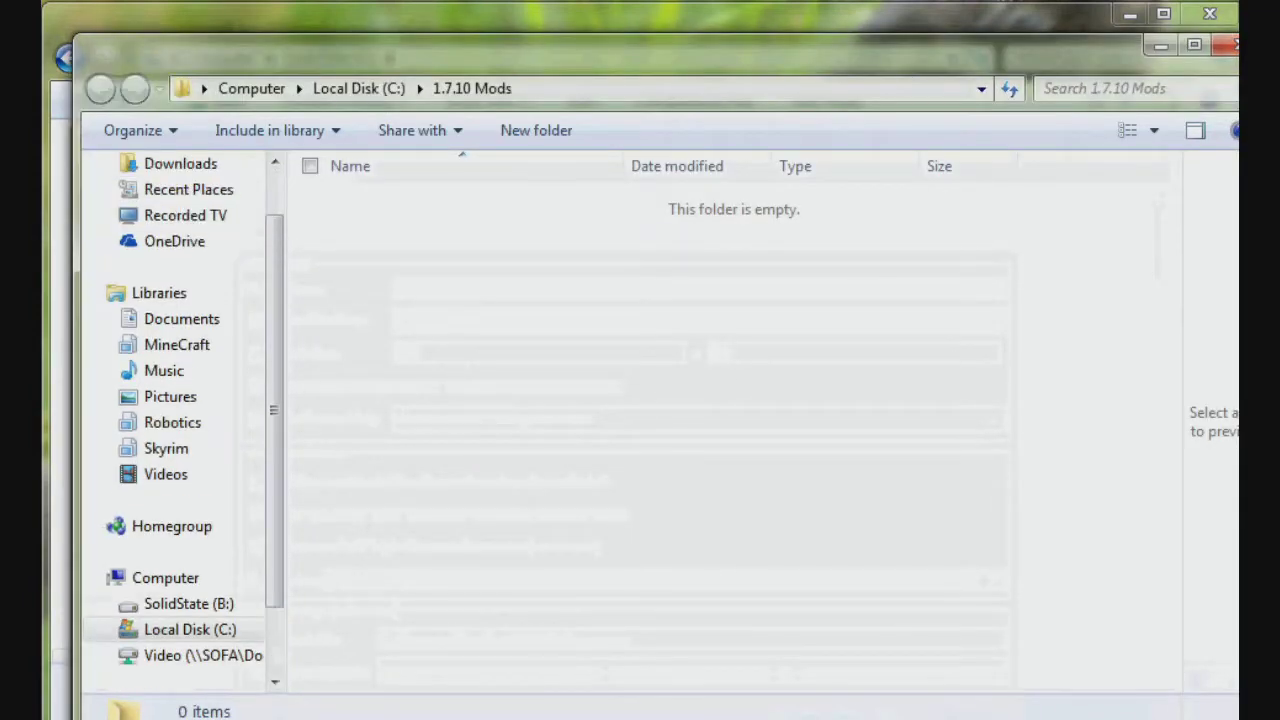
left_click(1234, 45)
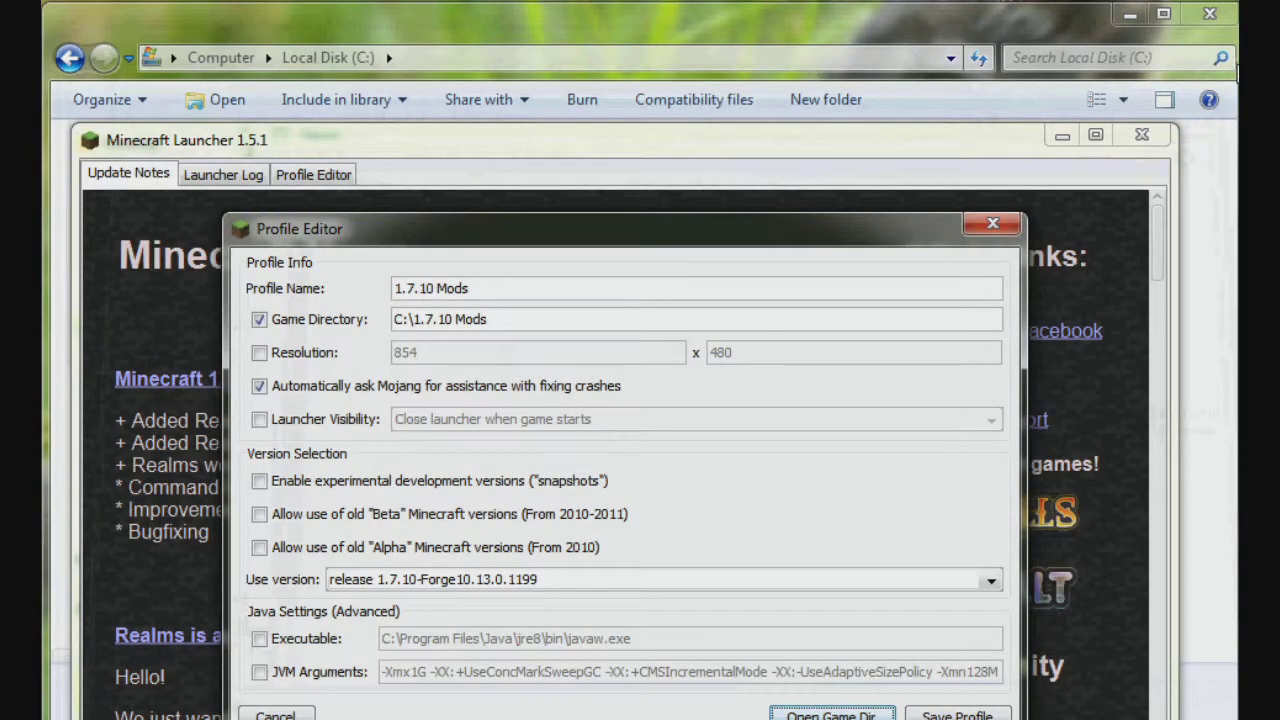
left_click(931, 716)
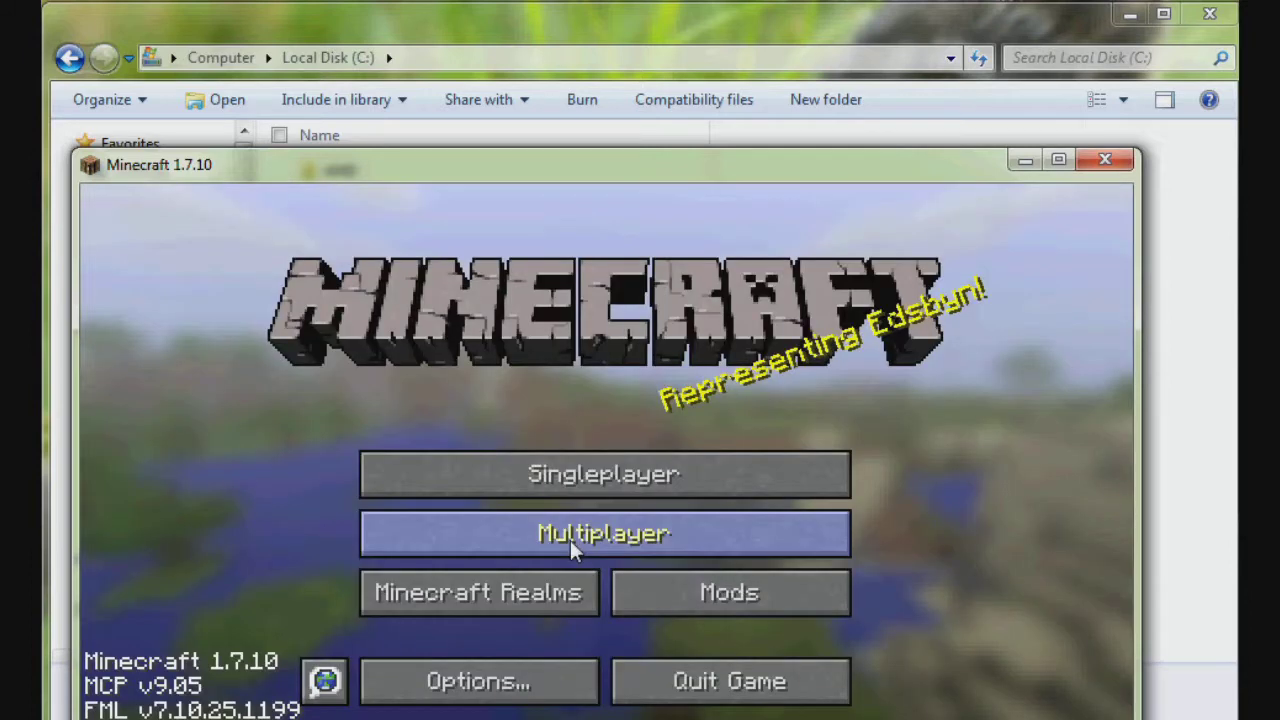
View the list of loaded mods in Minecraft 1.7.10, then quit the game
left_click(652, 593)
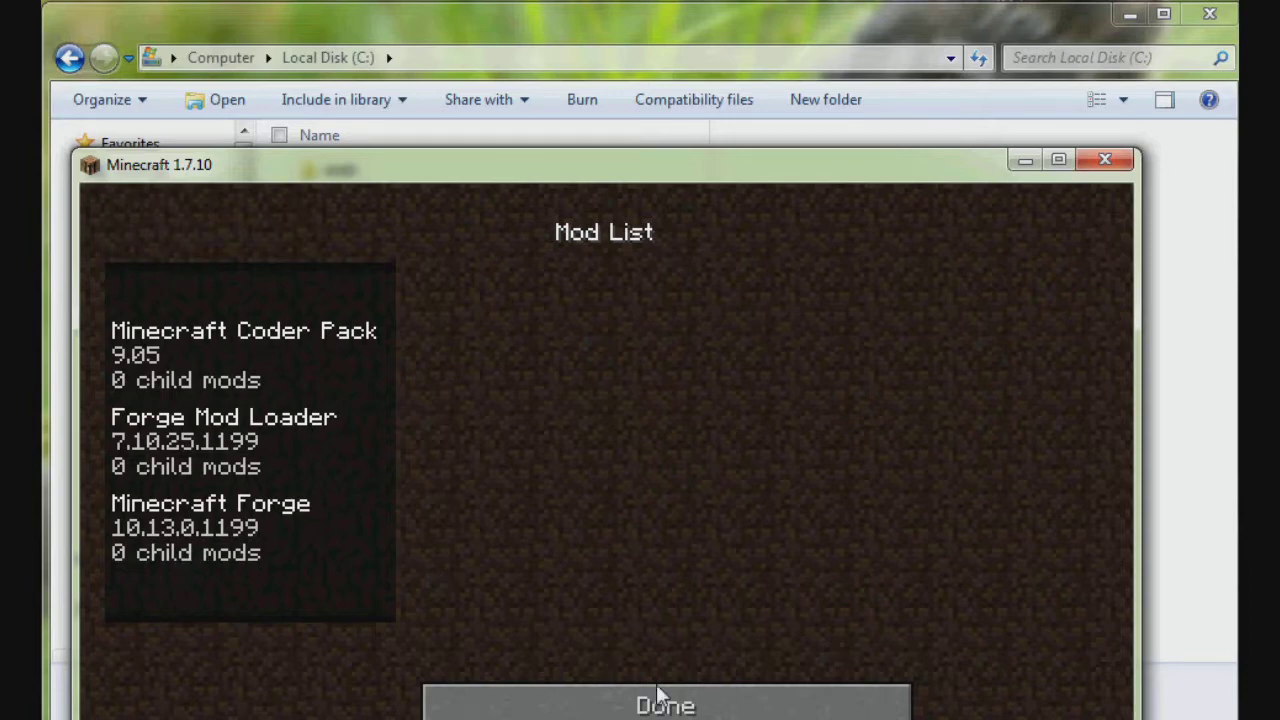
left_click(710, 704)
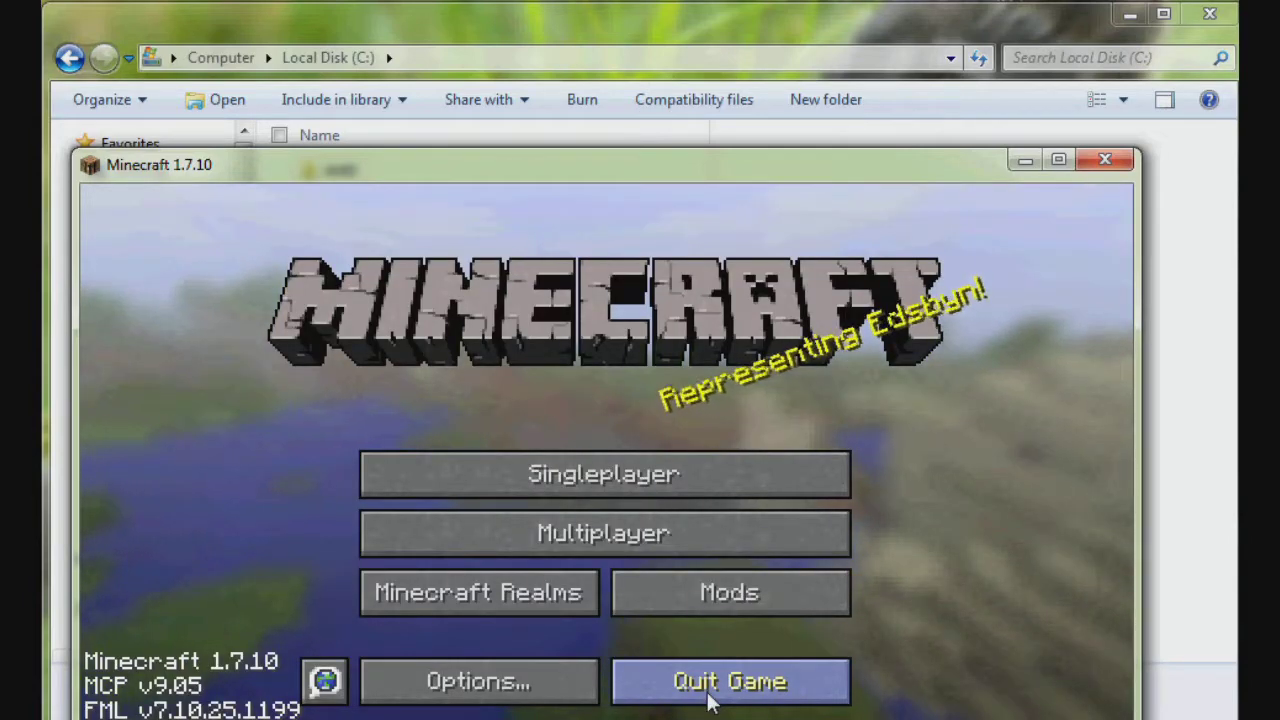
left_click(710, 684)
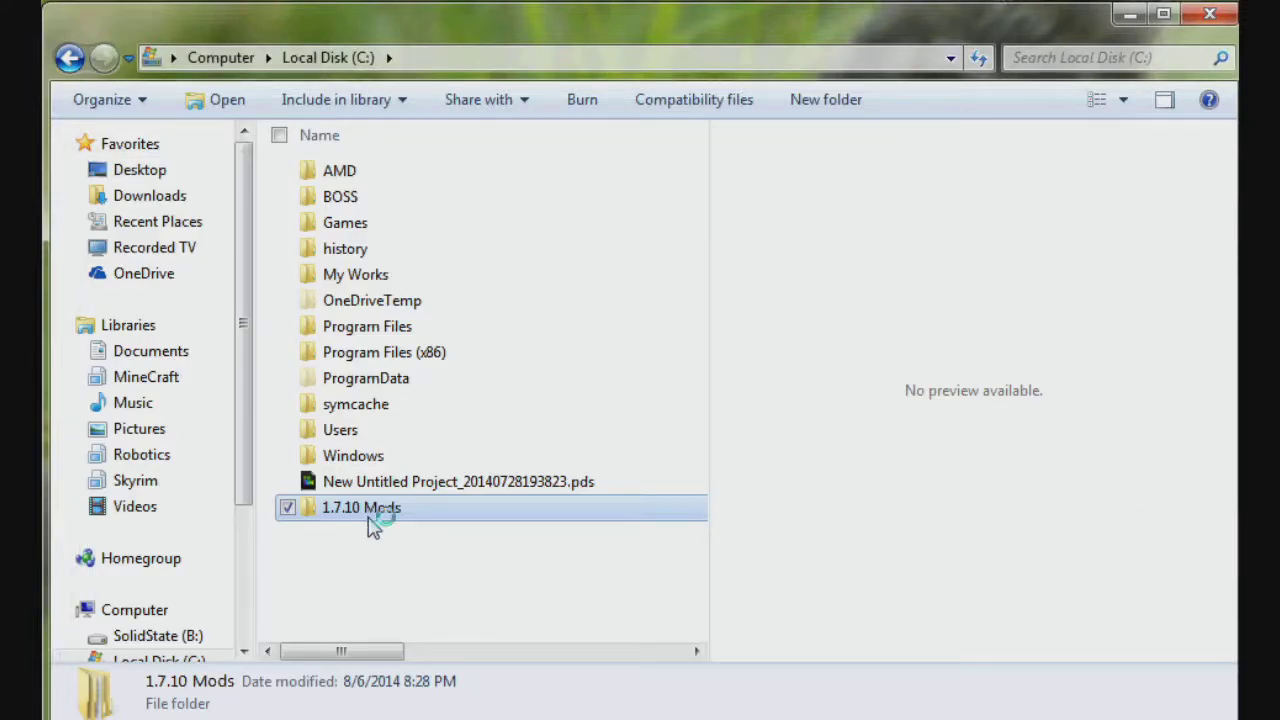
Open the mods folder inside the 1.7.10 Mods folder on Local Disk (C:)
double_click(371, 514)
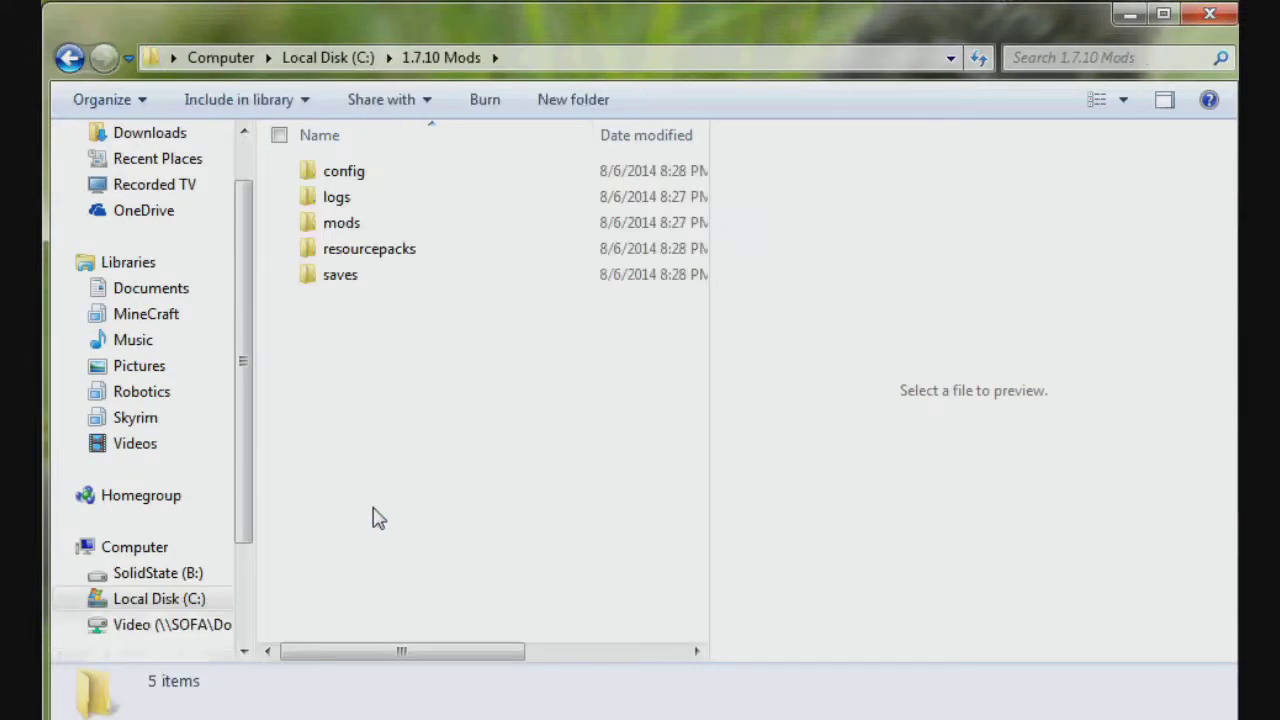
double_click(322, 232)
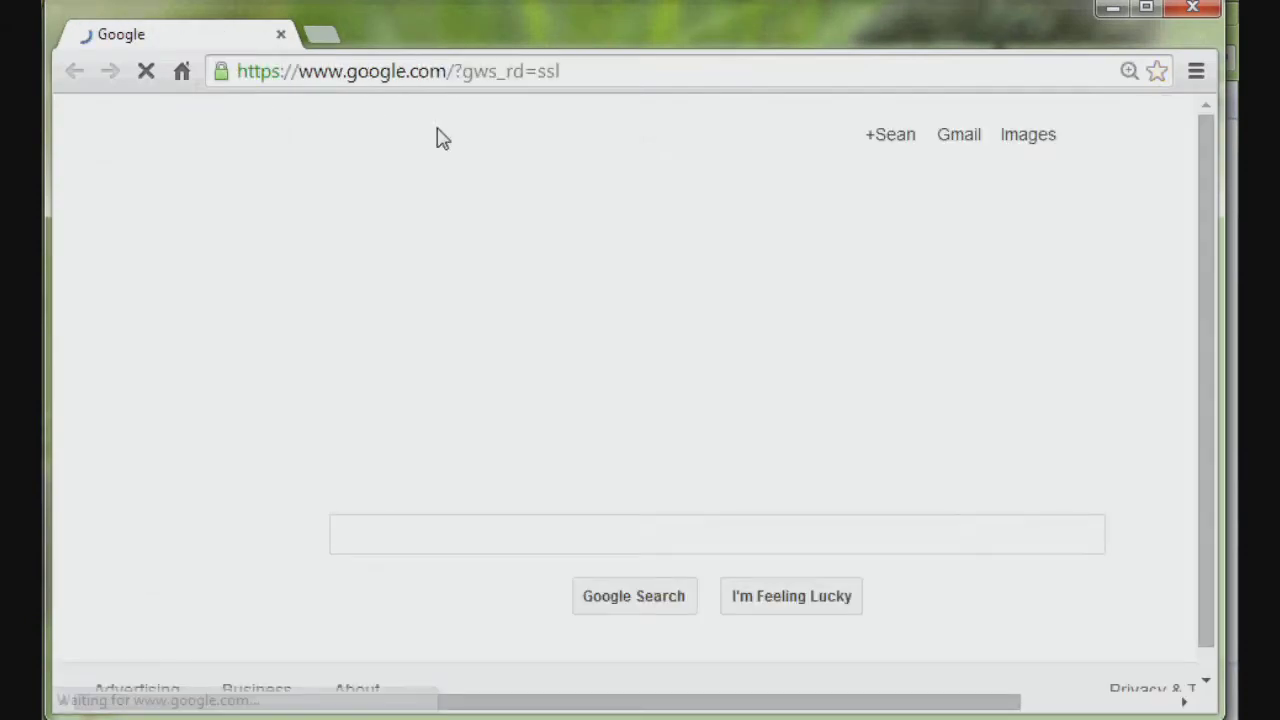
Go to bing.com in the web browser and search for "minecraft lord of the rings mod"
left_click(433, 89)
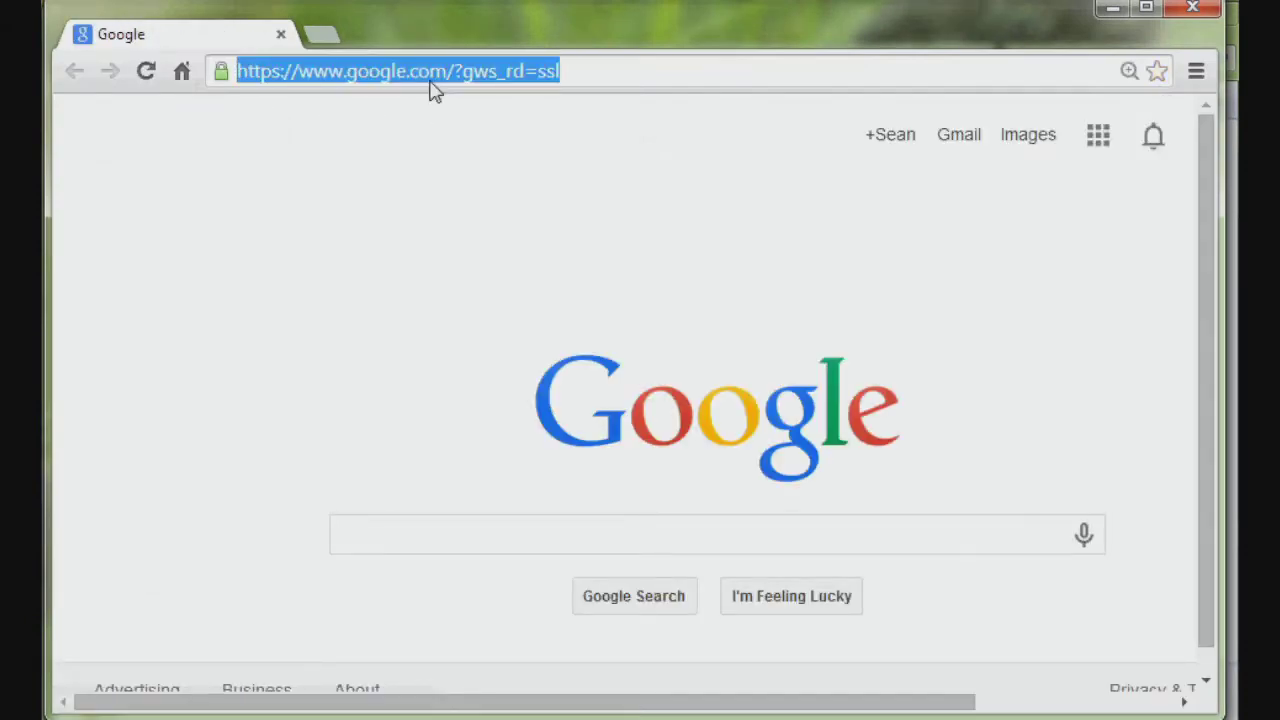
type("bing.com")
key("Return")
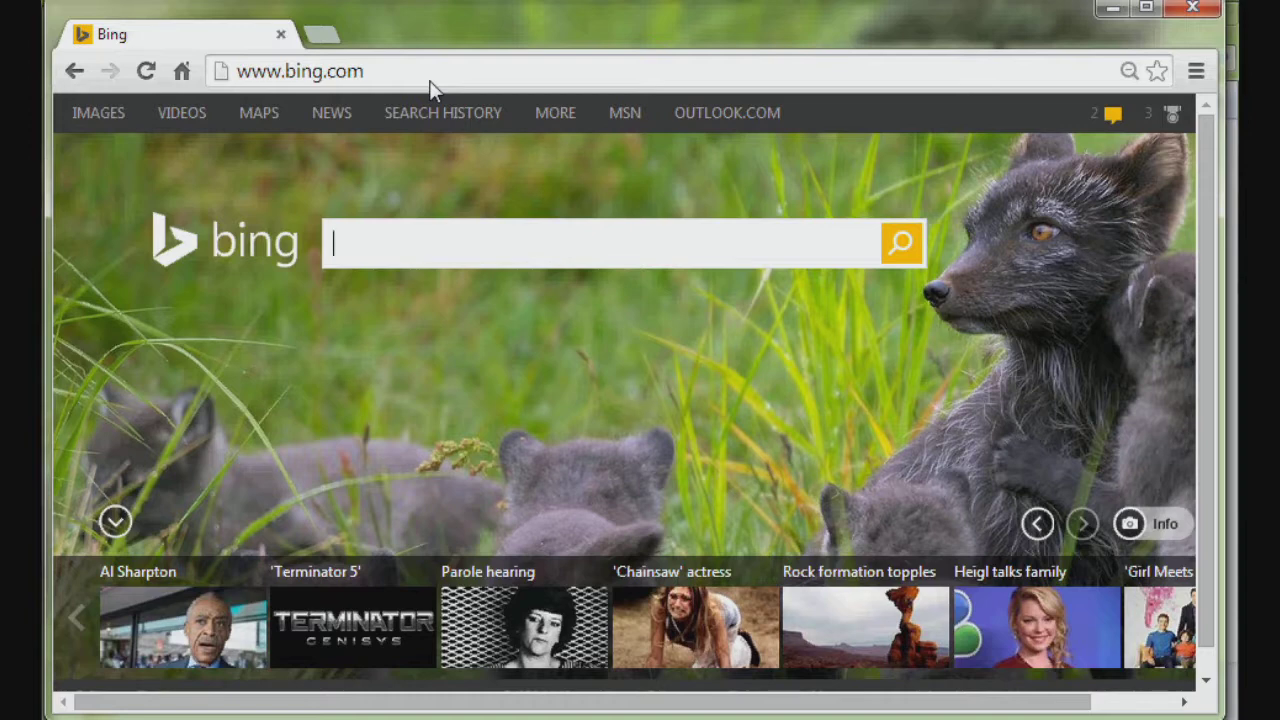
type("mine")
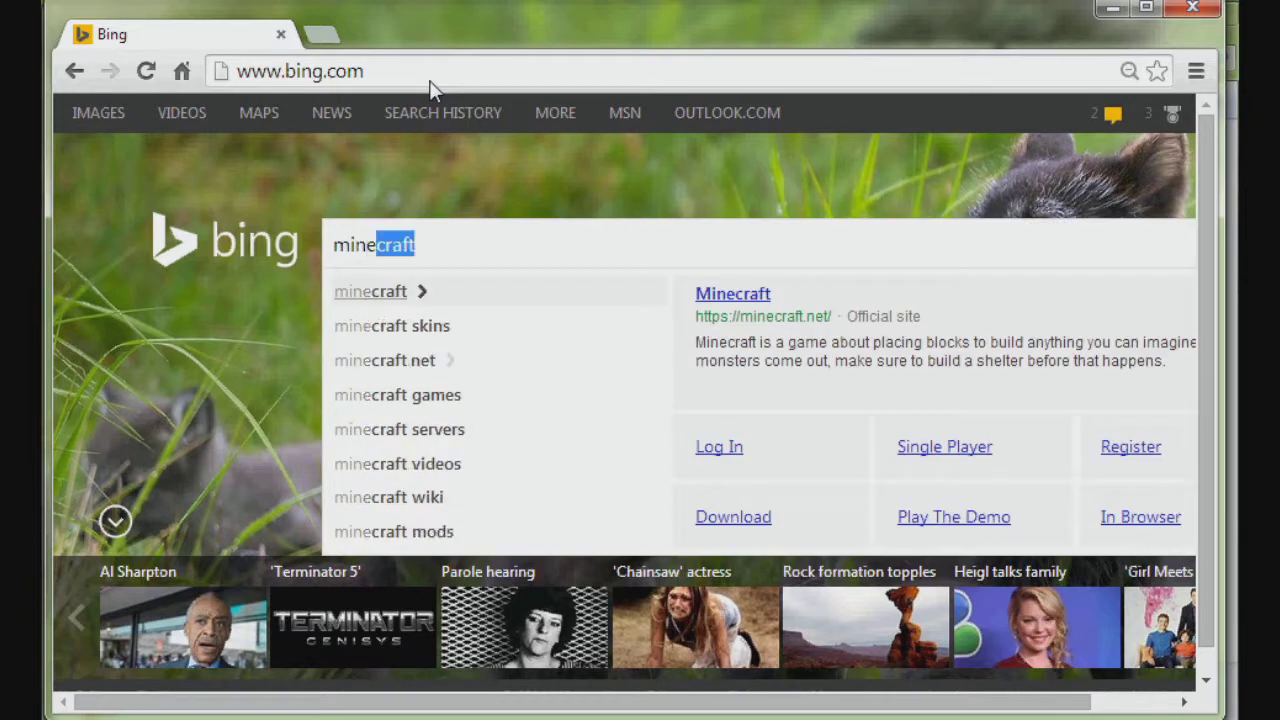
type("craft ")
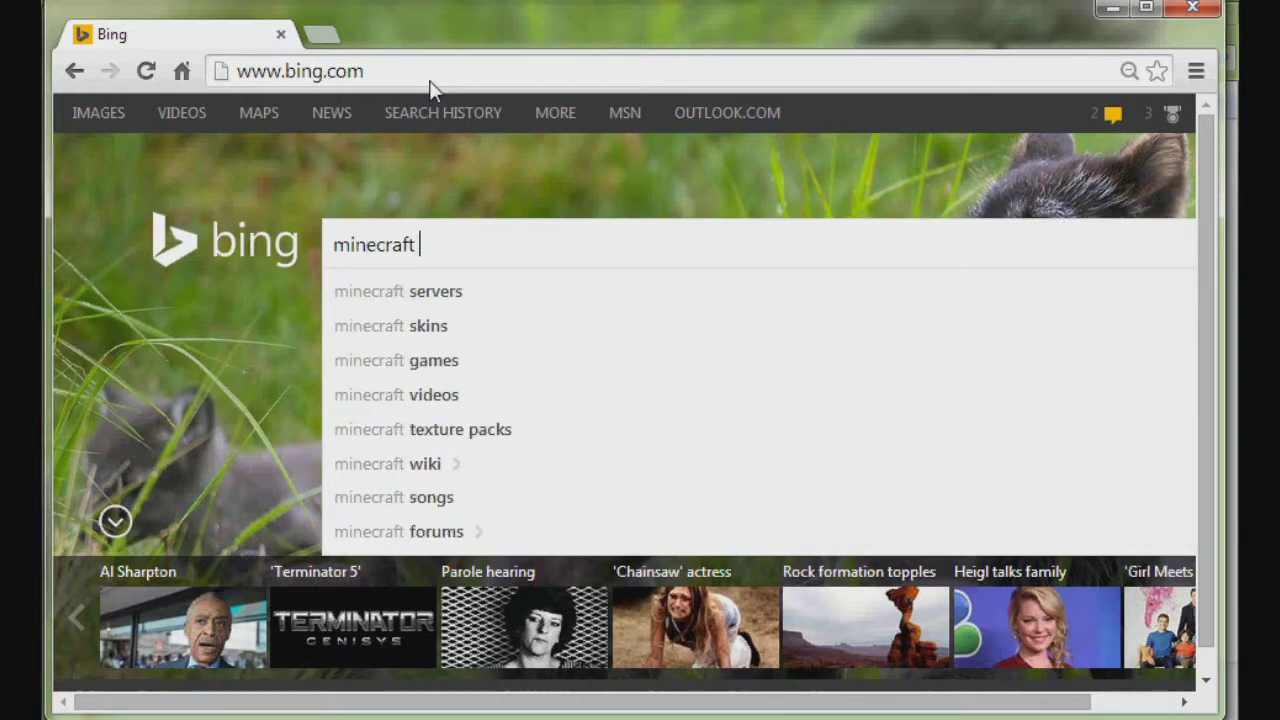
type("lord of th")
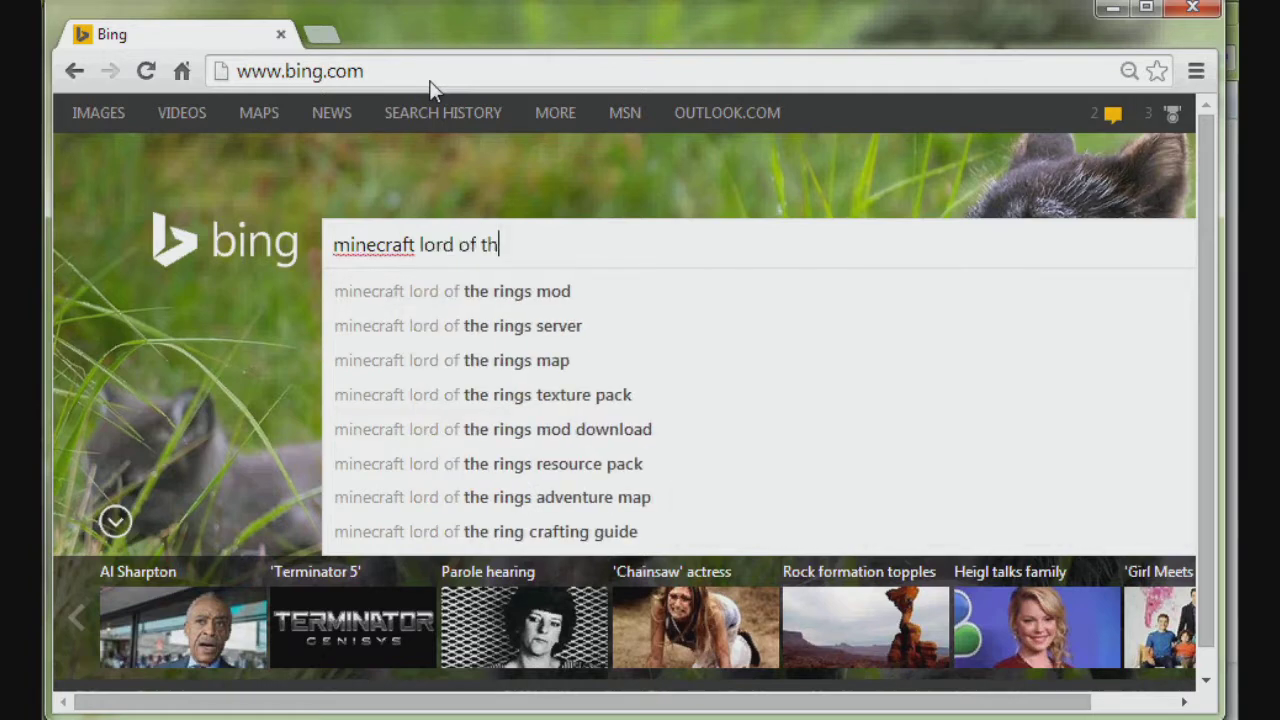
type("e rings mod")
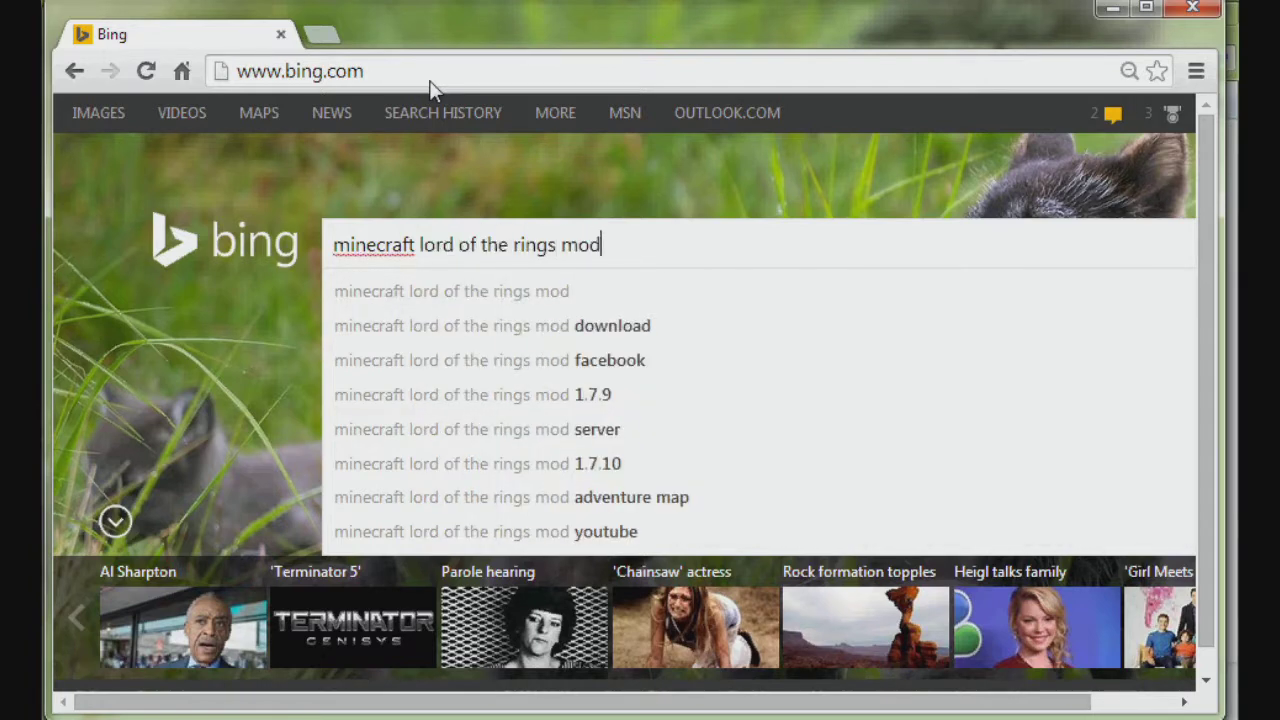
key("Return")
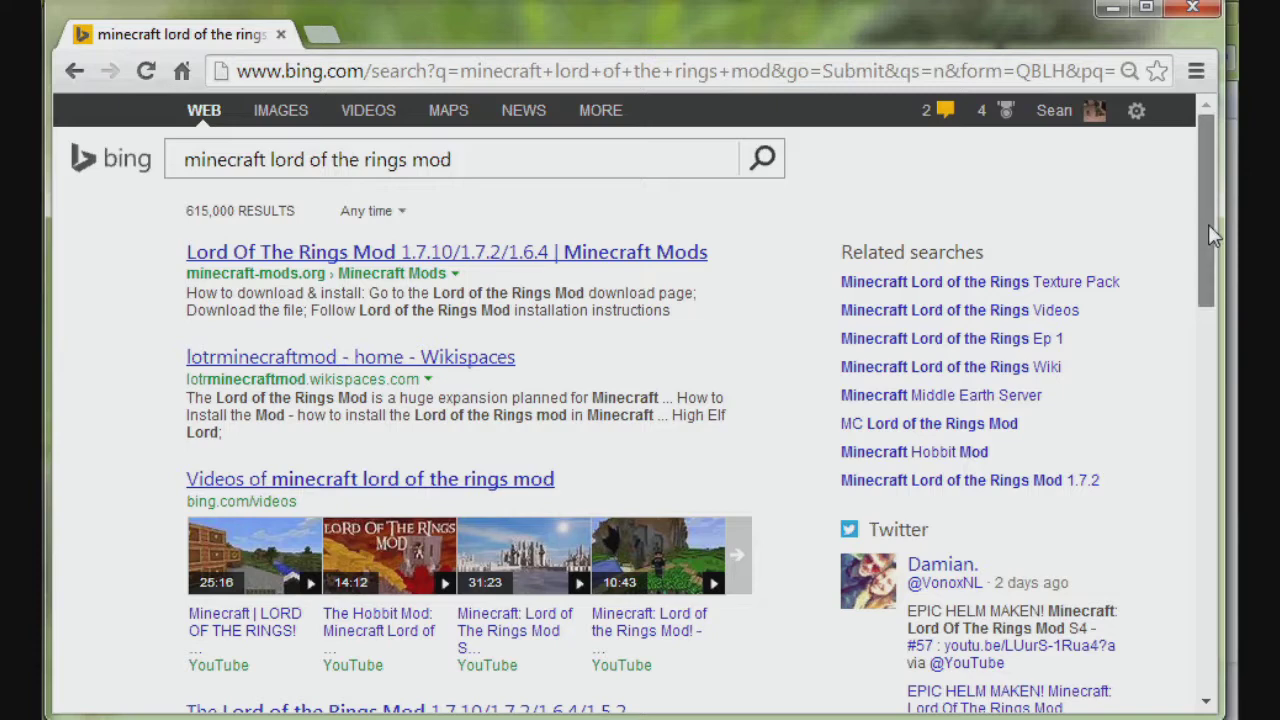
Open the Minecraft Forum thread for The Lord of the Rings Mod and follow its Public Beta 19.2 download link, skipping the adf.ly ad
left_click_drag(1208, 228, 1170, 396)
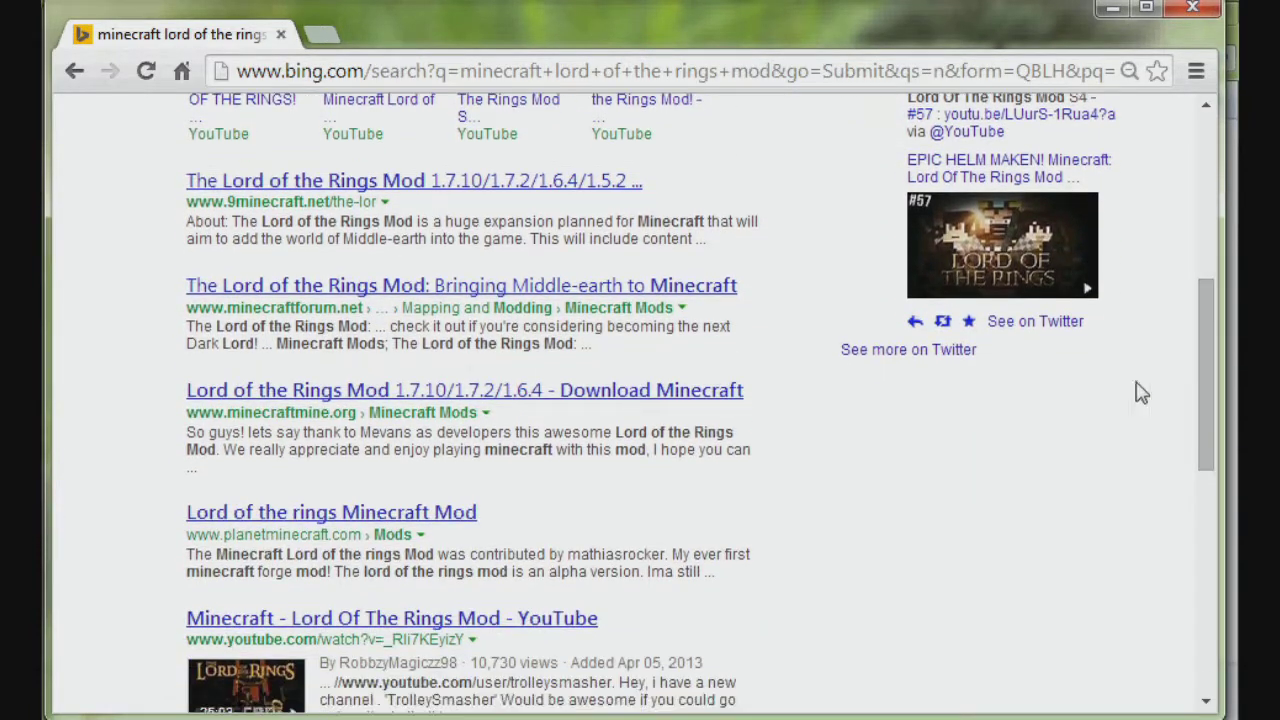
left_click(648, 292)
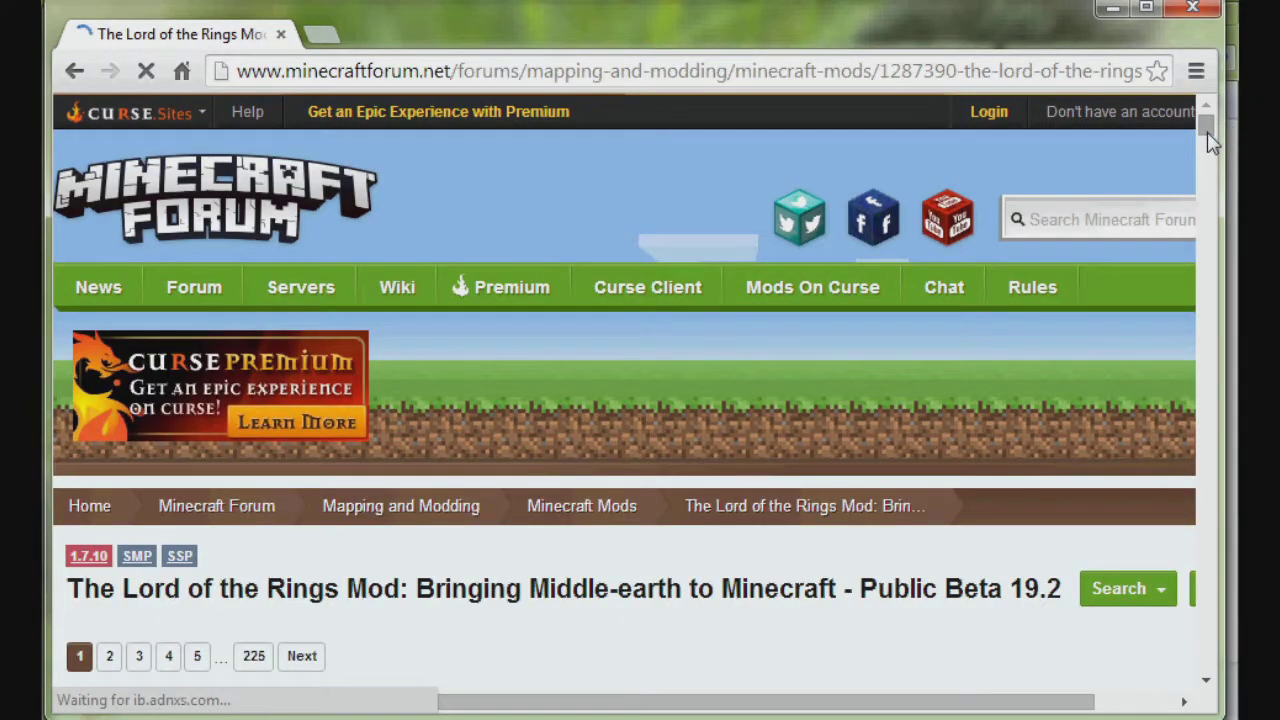
left_click_drag(1207, 132, 1211, 197)
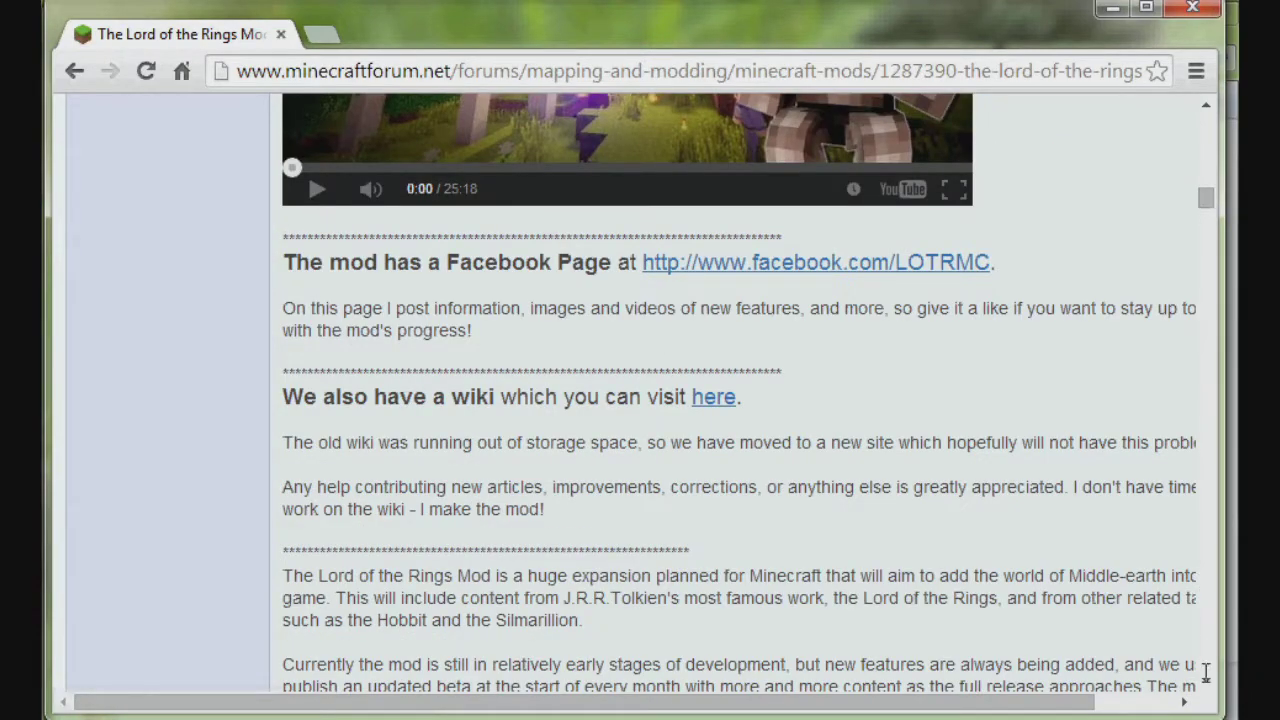
left_click_drag(1207, 683, 1208, 689)
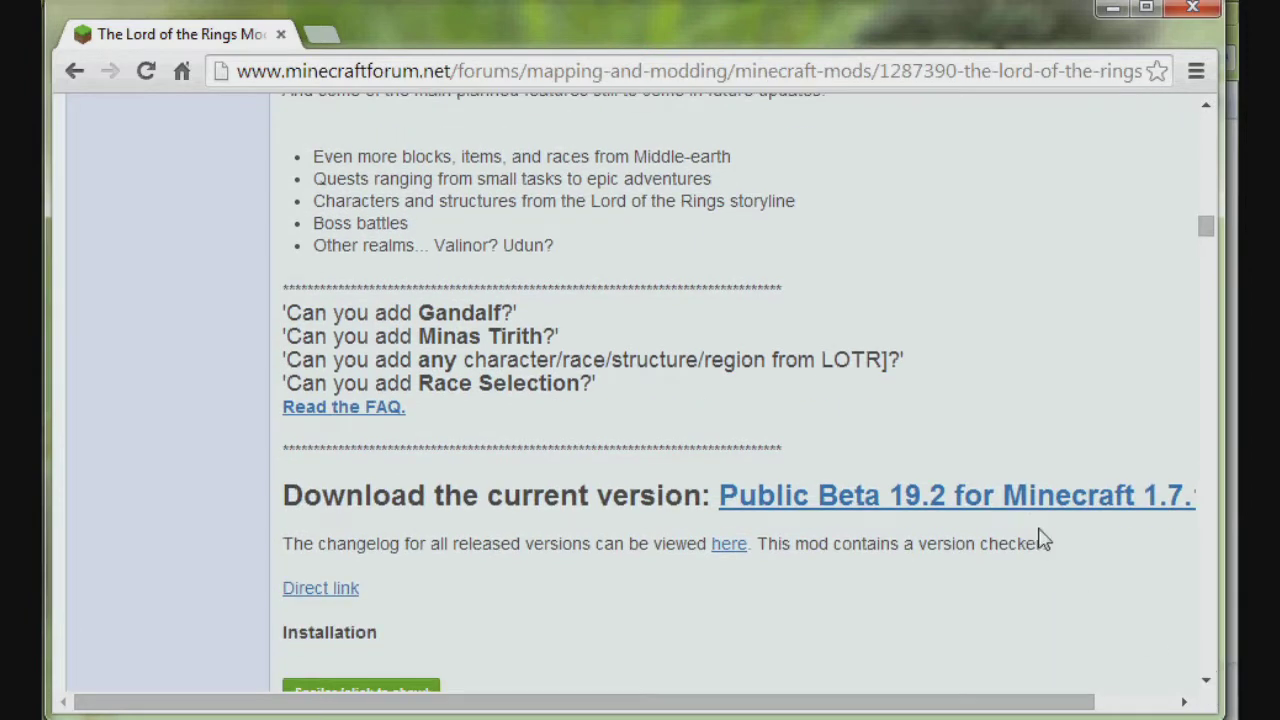
left_click(1027, 500)
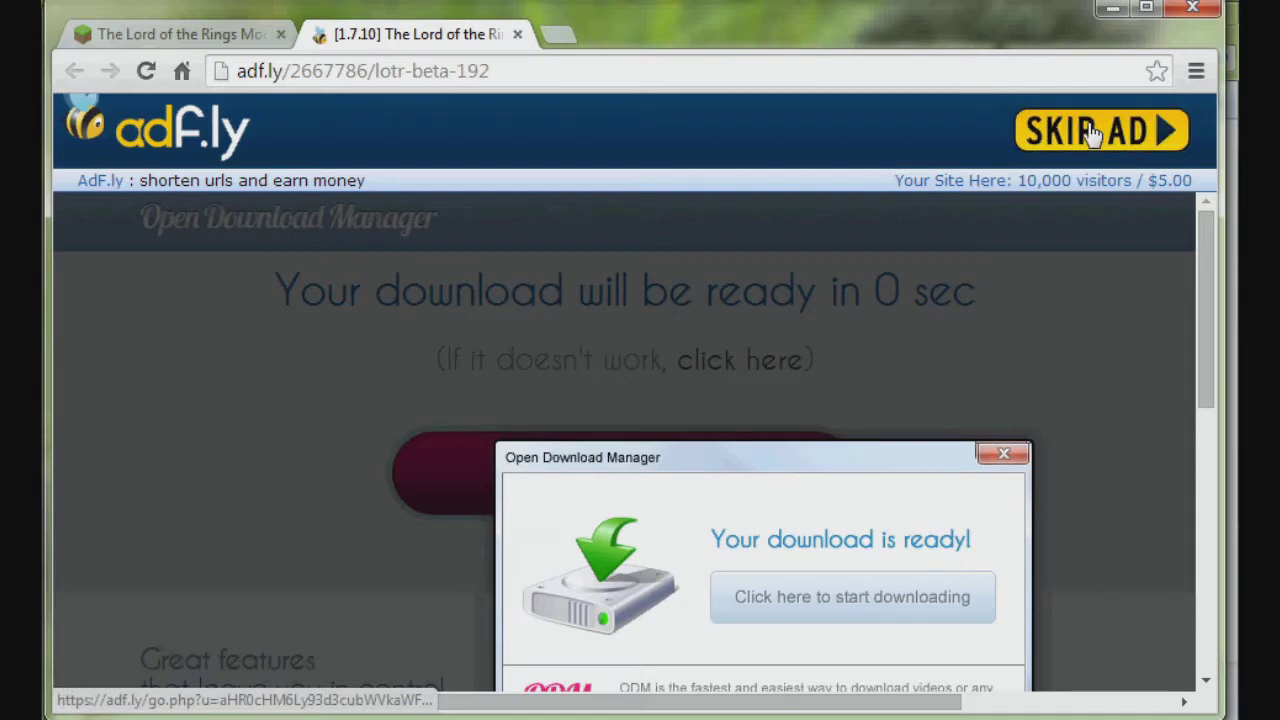
left_click(1090, 133)
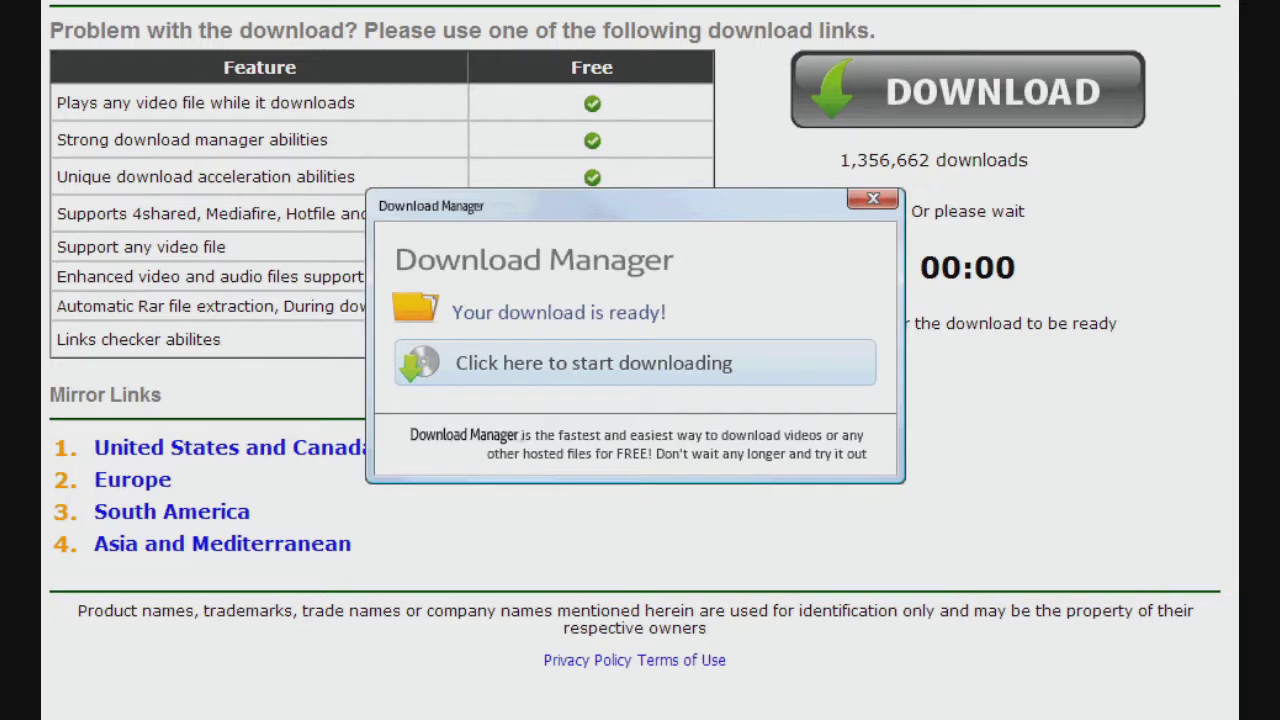
Close the pop-up Download Manager browser window and keep the downloaded Lord of the Rings Mod .jar file
left_click_drag(1238, 716, 897, 580)
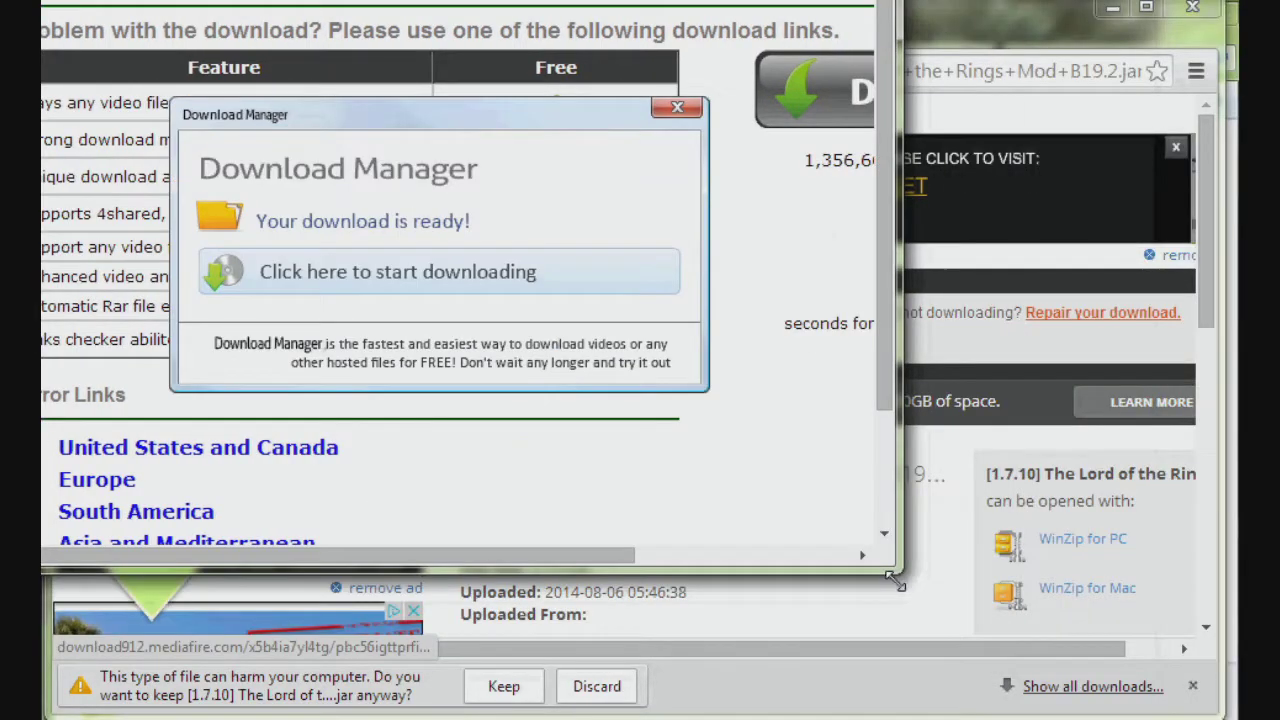
left_click_drag(359, 0, 560, 79)
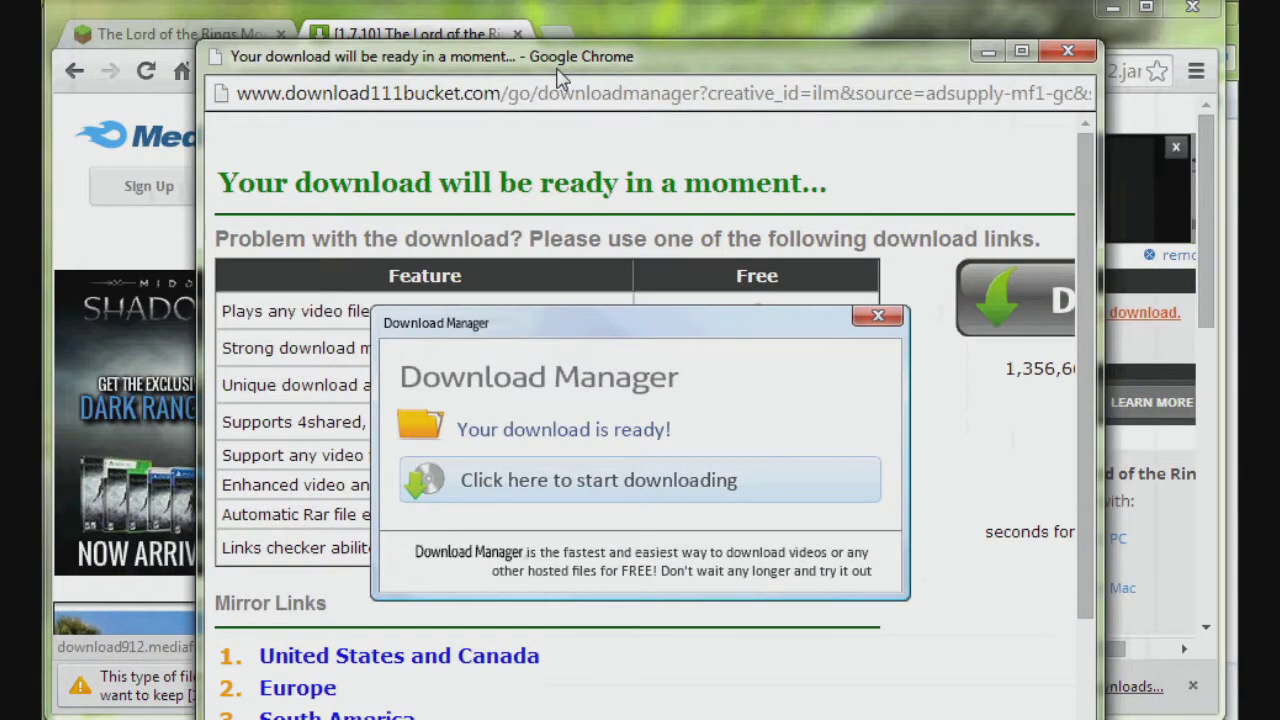
left_click(1084, 54)
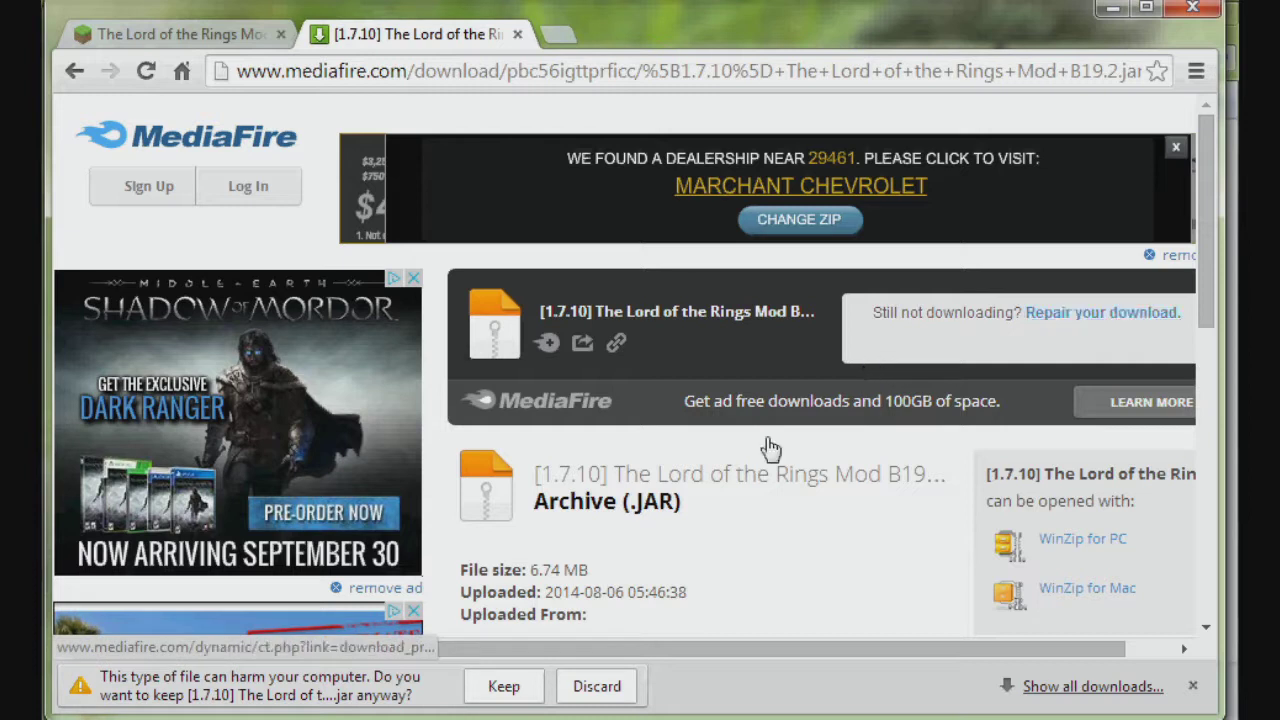
left_click(497, 690)
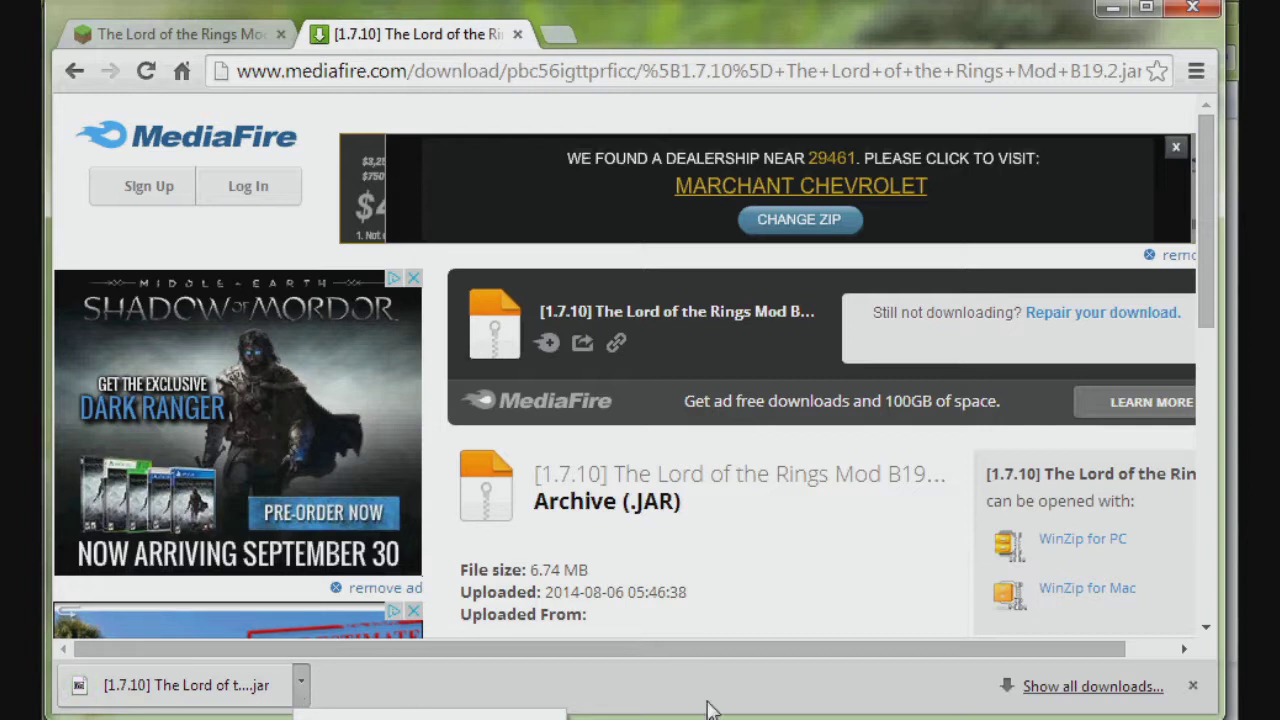
Show the downloaded Lord of the Rings Mod .jar in the Downloads folder and cut it
left_click_drag(768, 716, 760, 485)
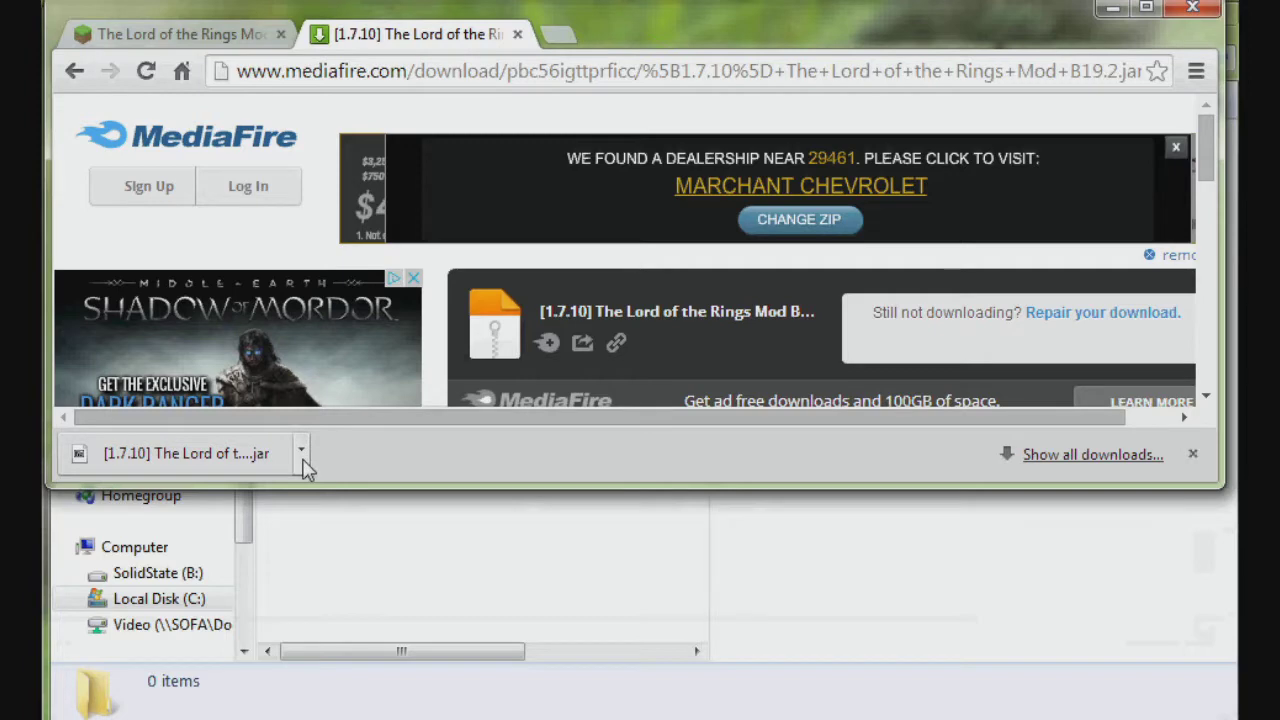
left_click(300, 453)
left_click(366, 578)
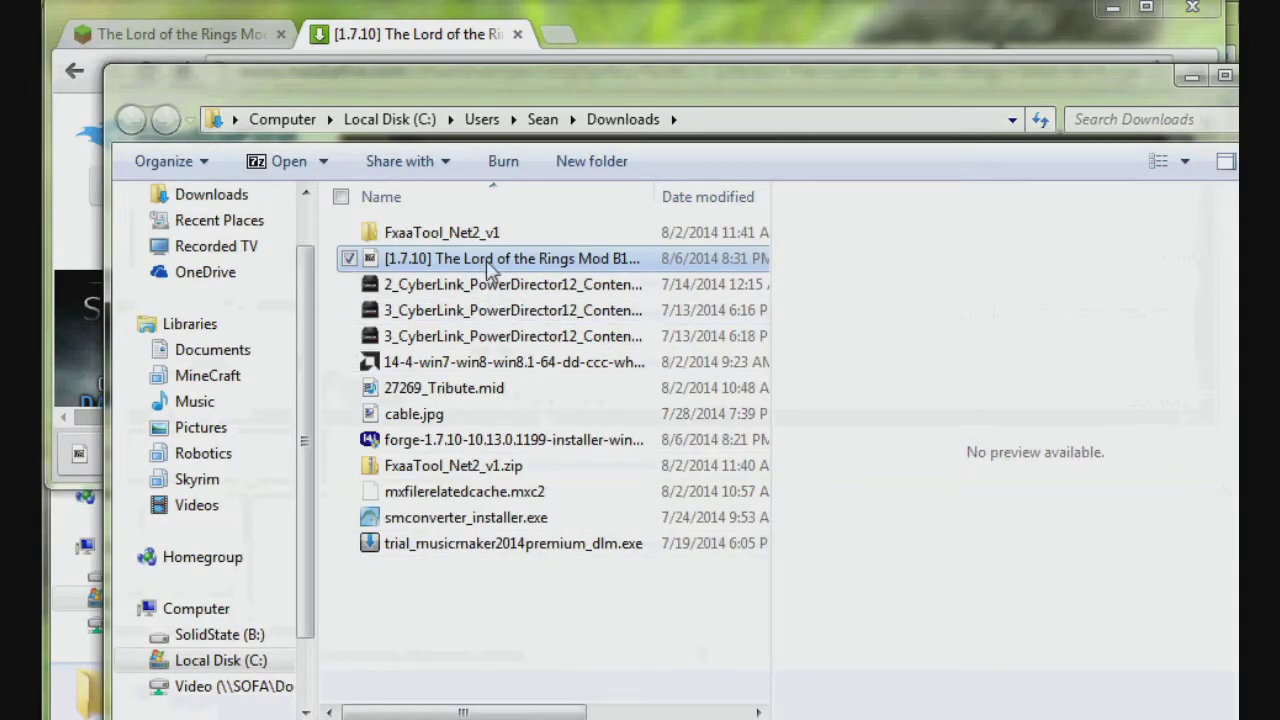
right_click(489, 268)
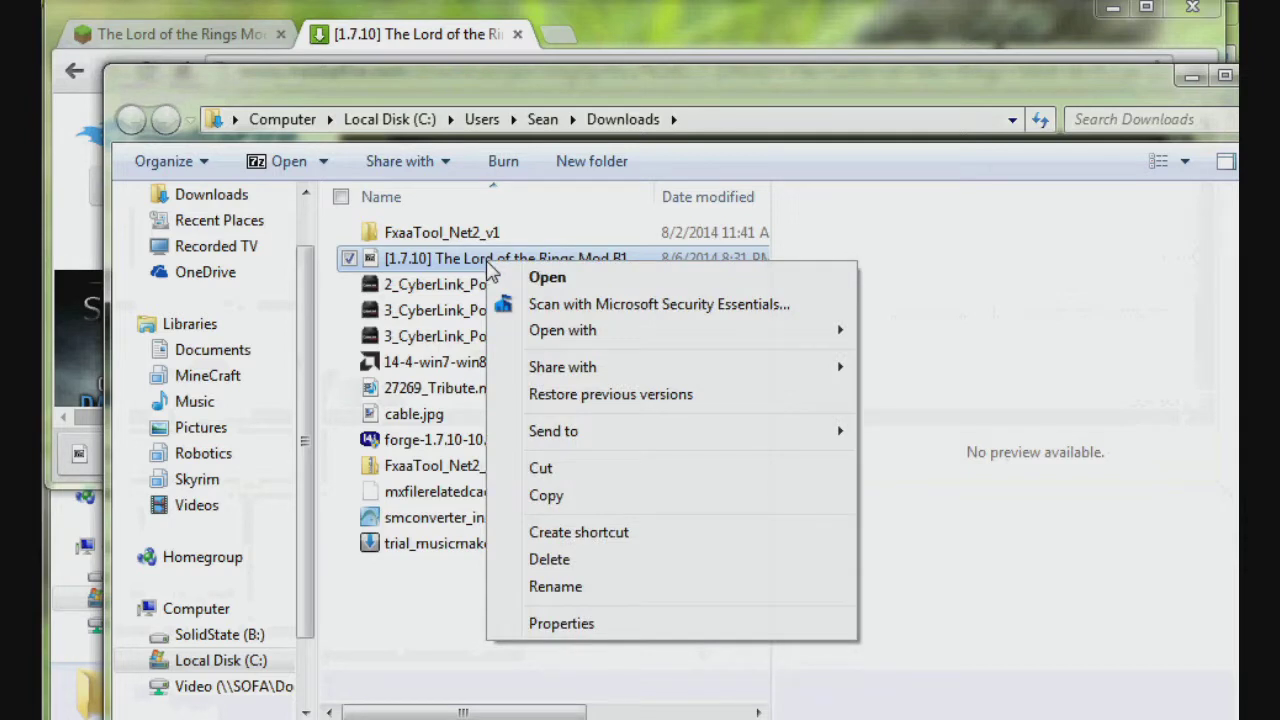
left_click(567, 476)
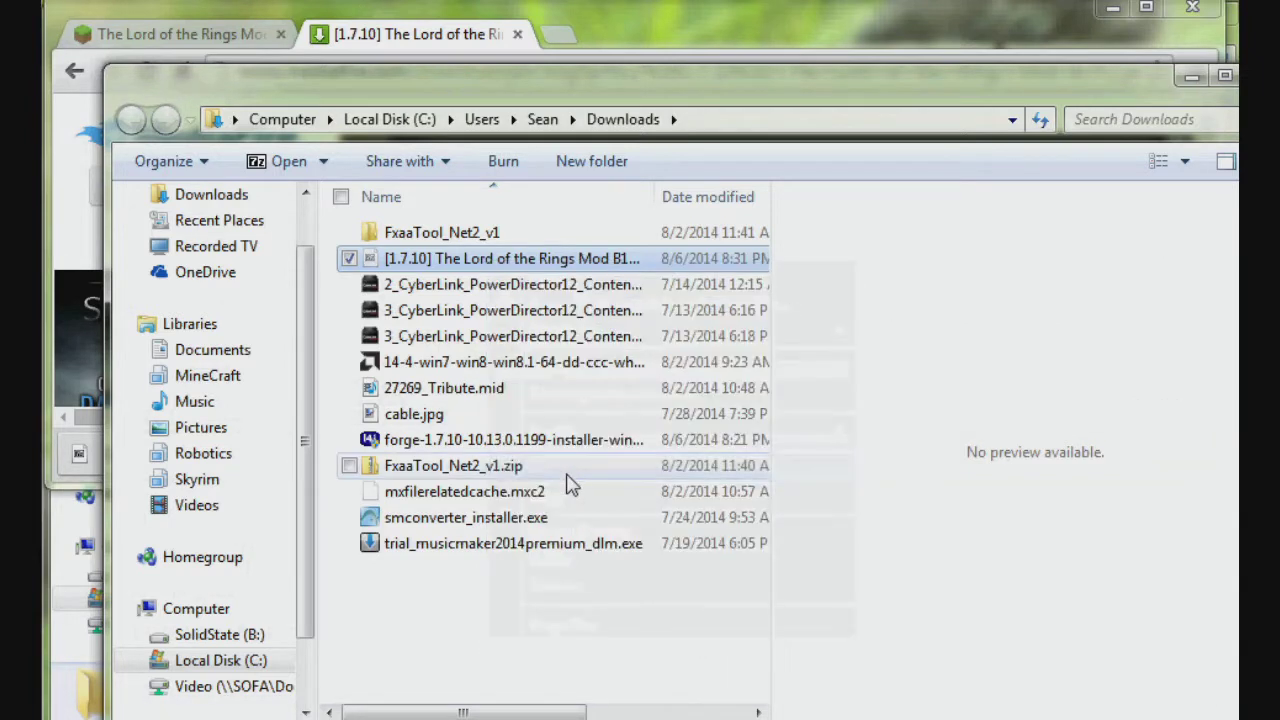
Paste the cut mod .jar into the mods folder inside 1.7.10 Mods on Local Disk (C:)
left_click(230, 660)
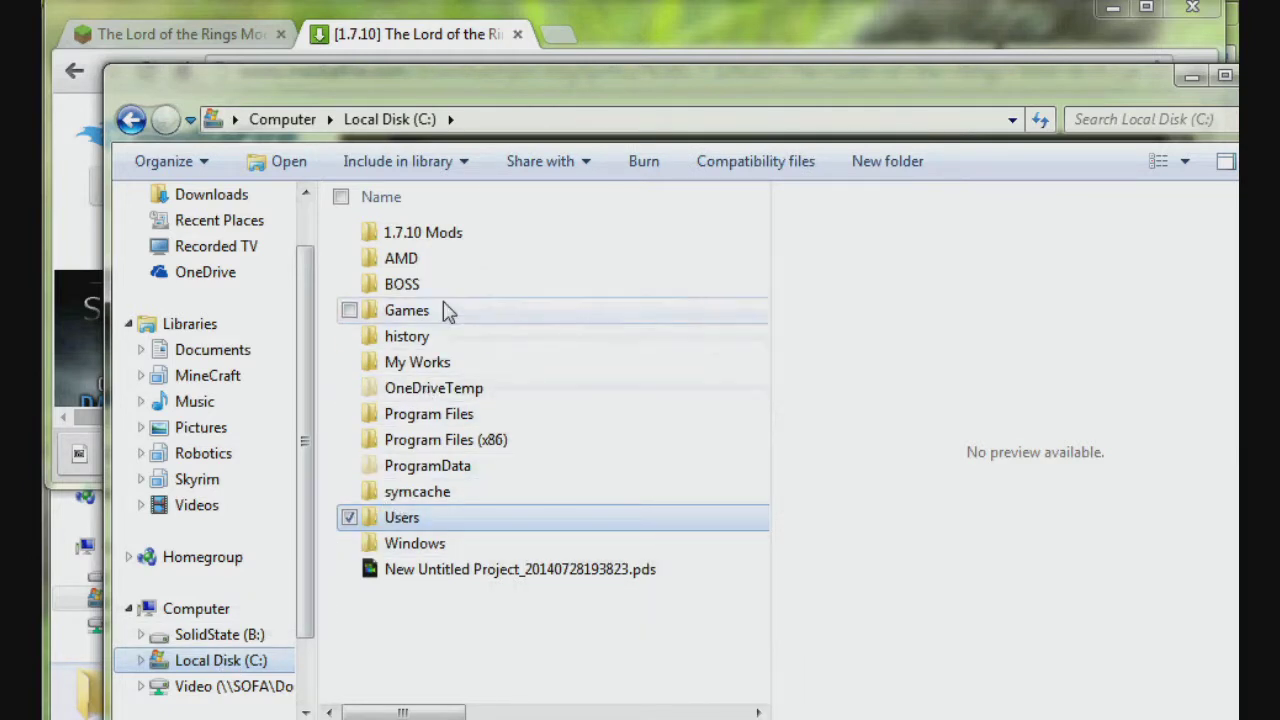
double_click(455, 238)
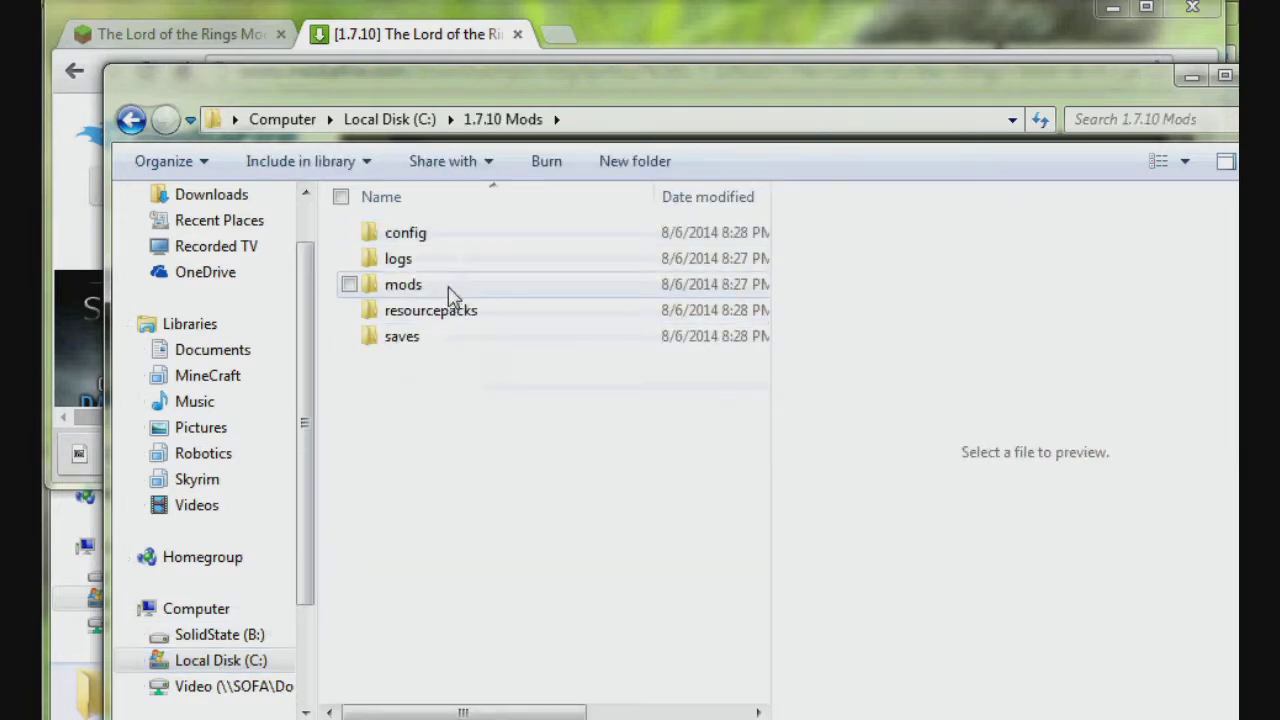
double_click(449, 288)
right_click(449, 296)
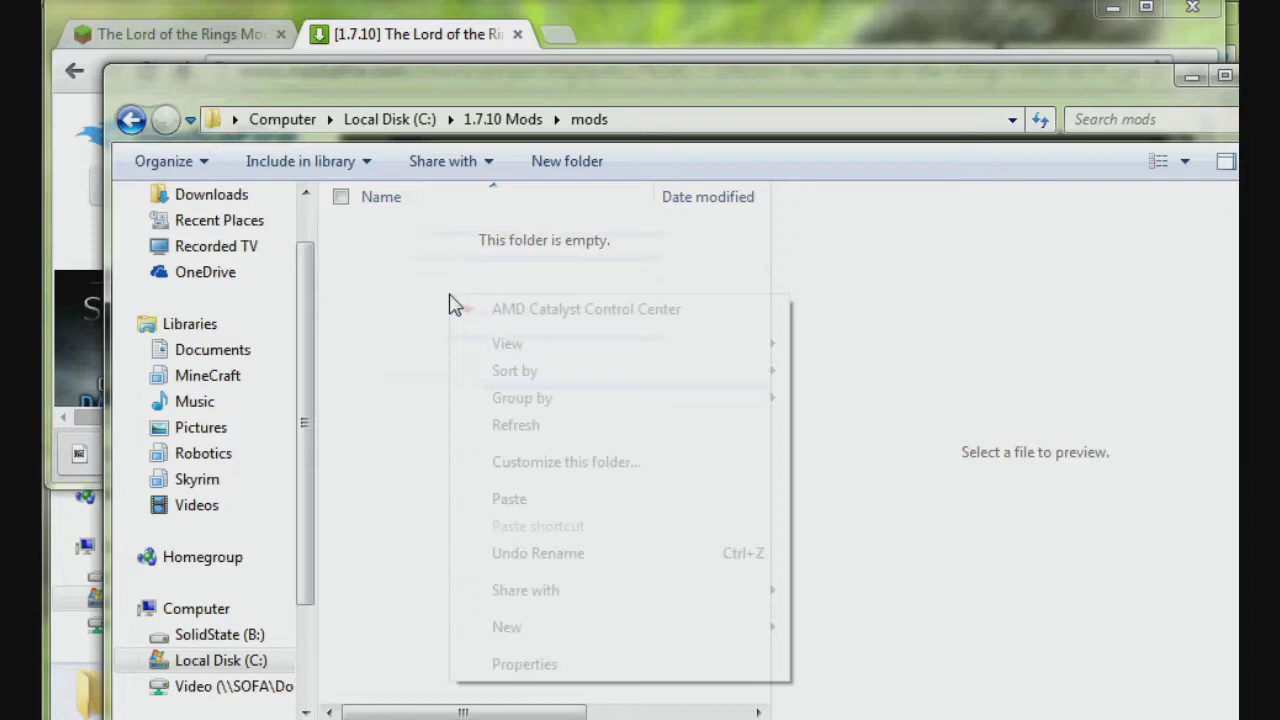
left_click(509, 499)
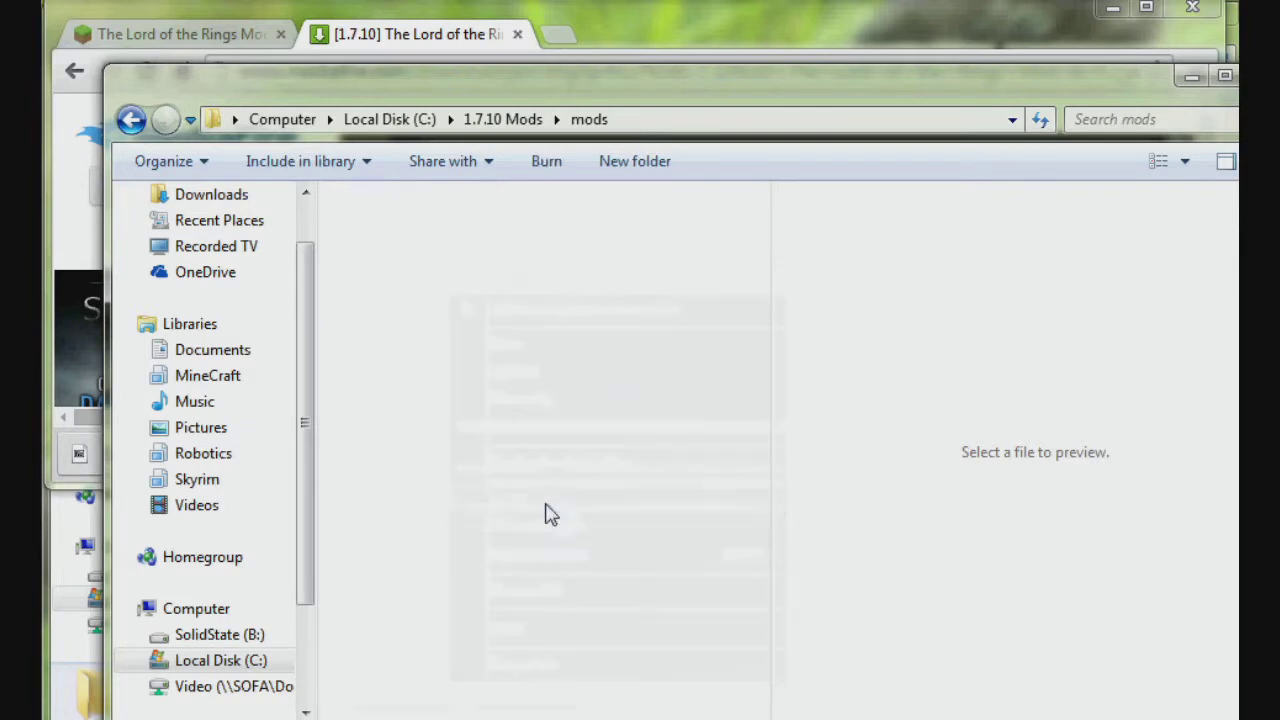
left_click(534, 425)
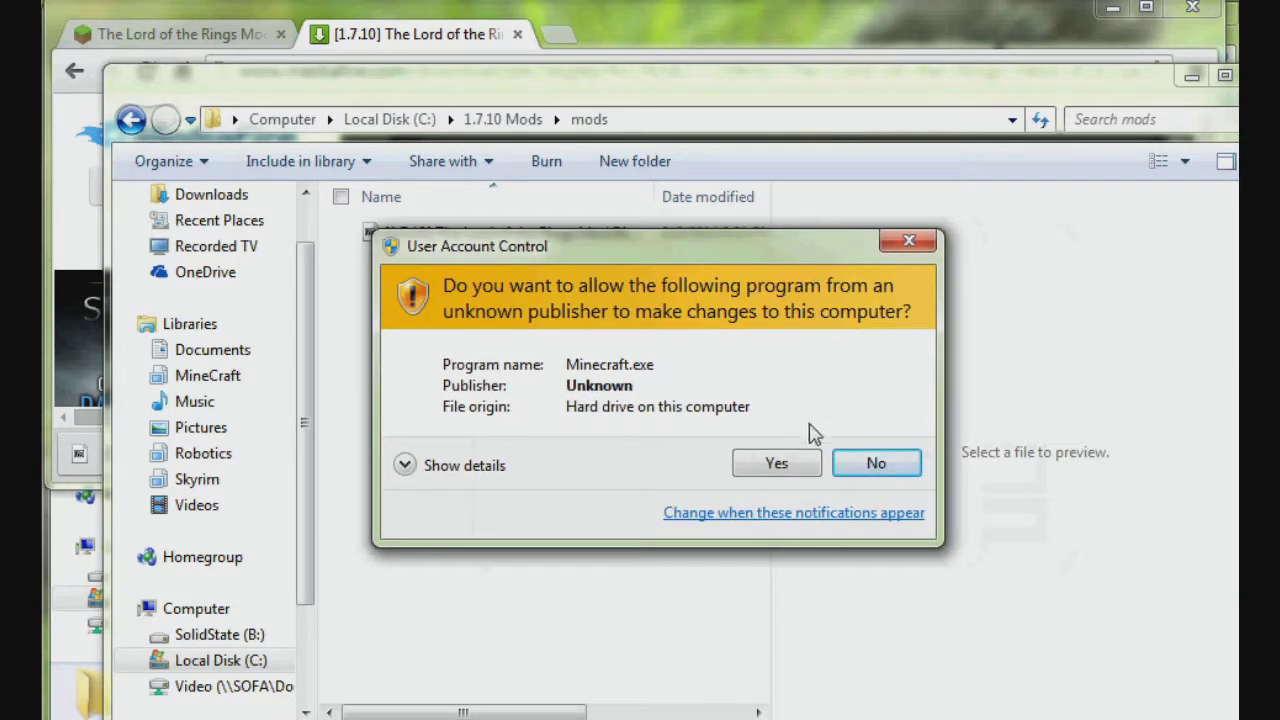
Allow Minecraft.exe to run, start the game with the 1.7.10 Mods profile and view its list of loaded mods
left_click(785, 468)
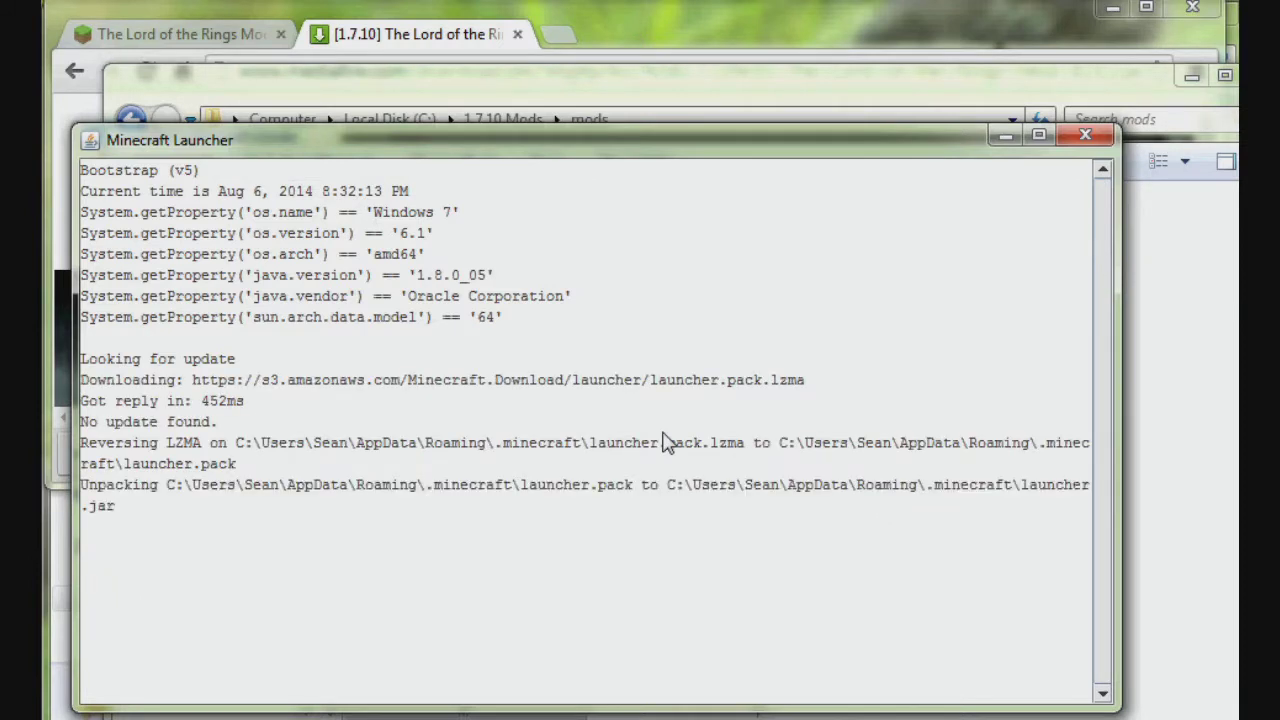
left_click(302, 646)
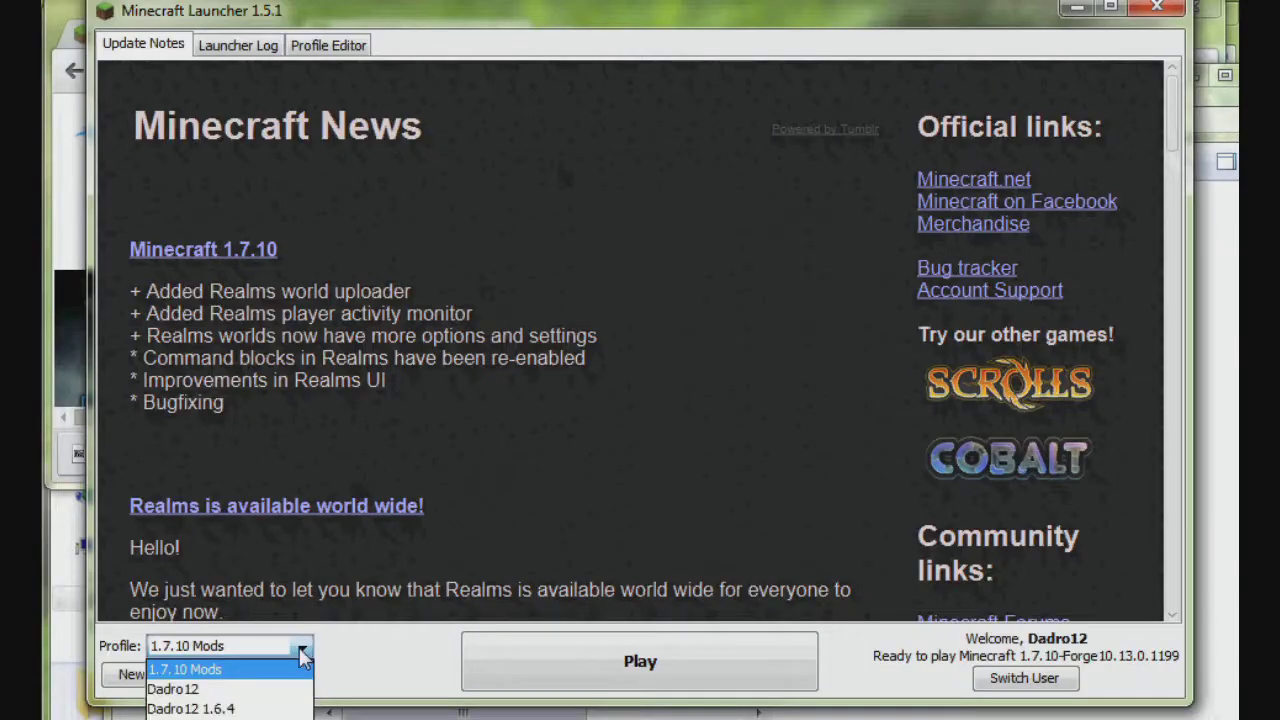
left_click(303, 651)
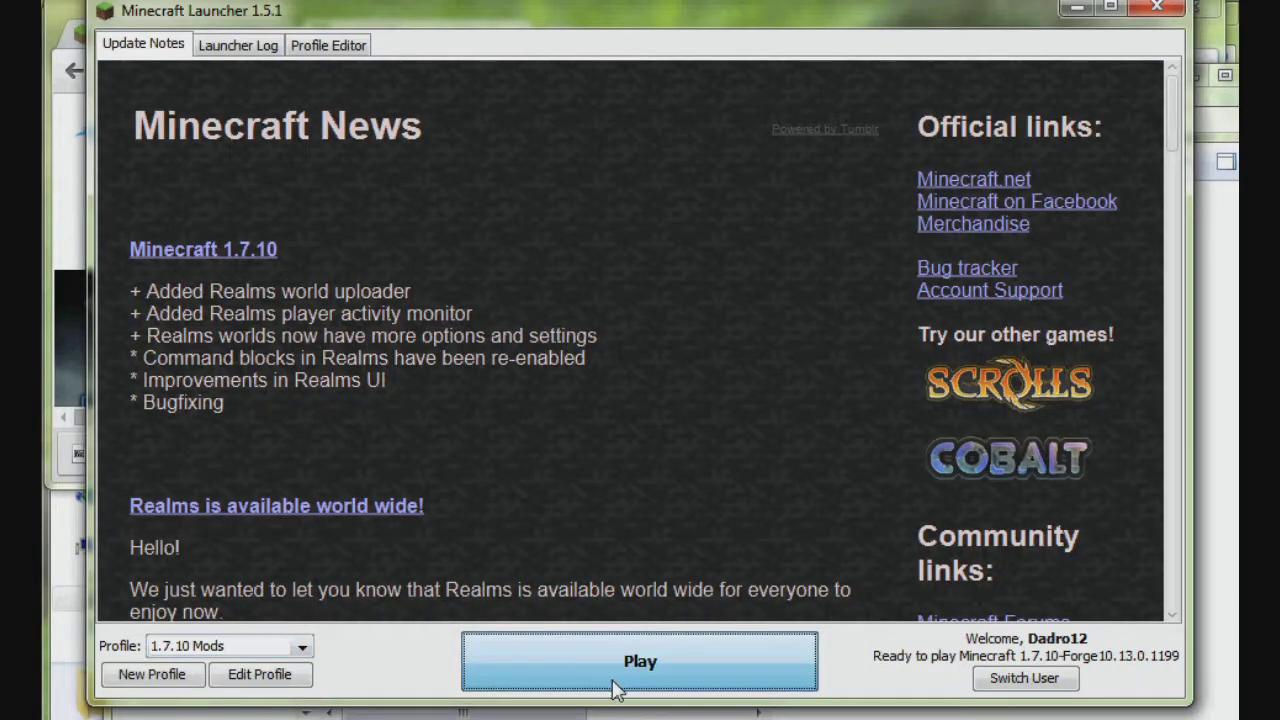
left_click(614, 689)
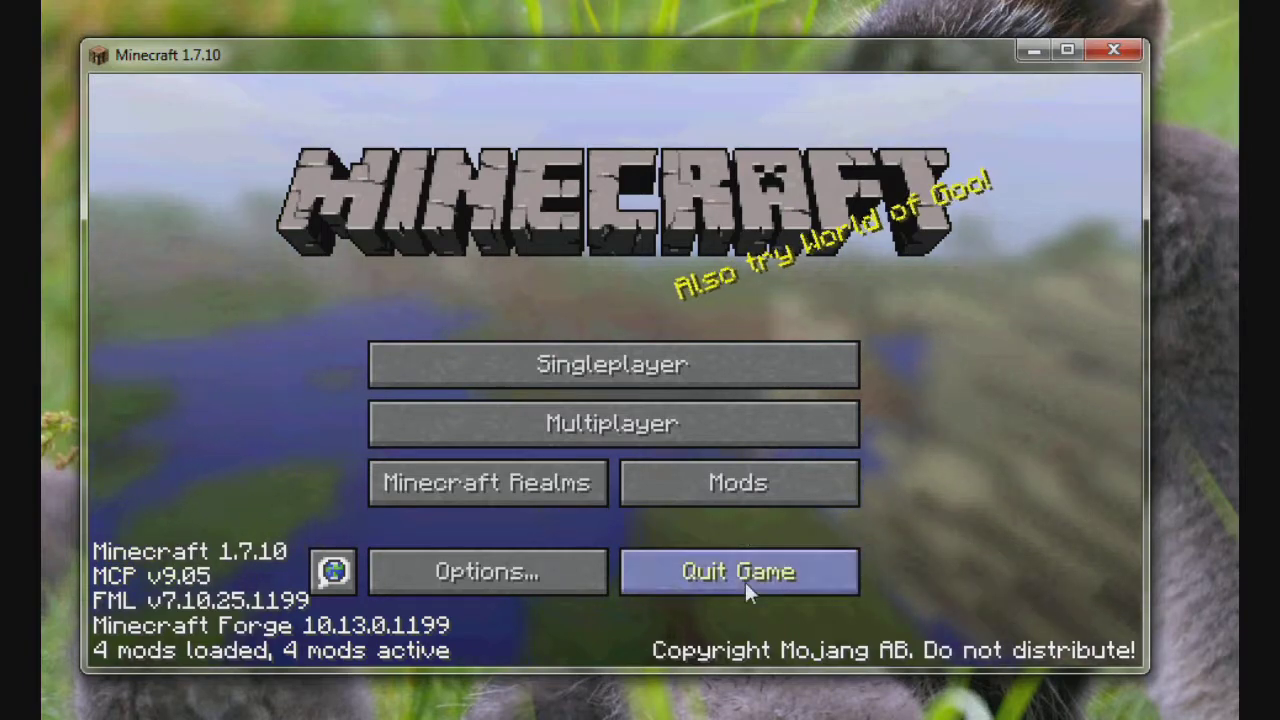
left_click(736, 483)
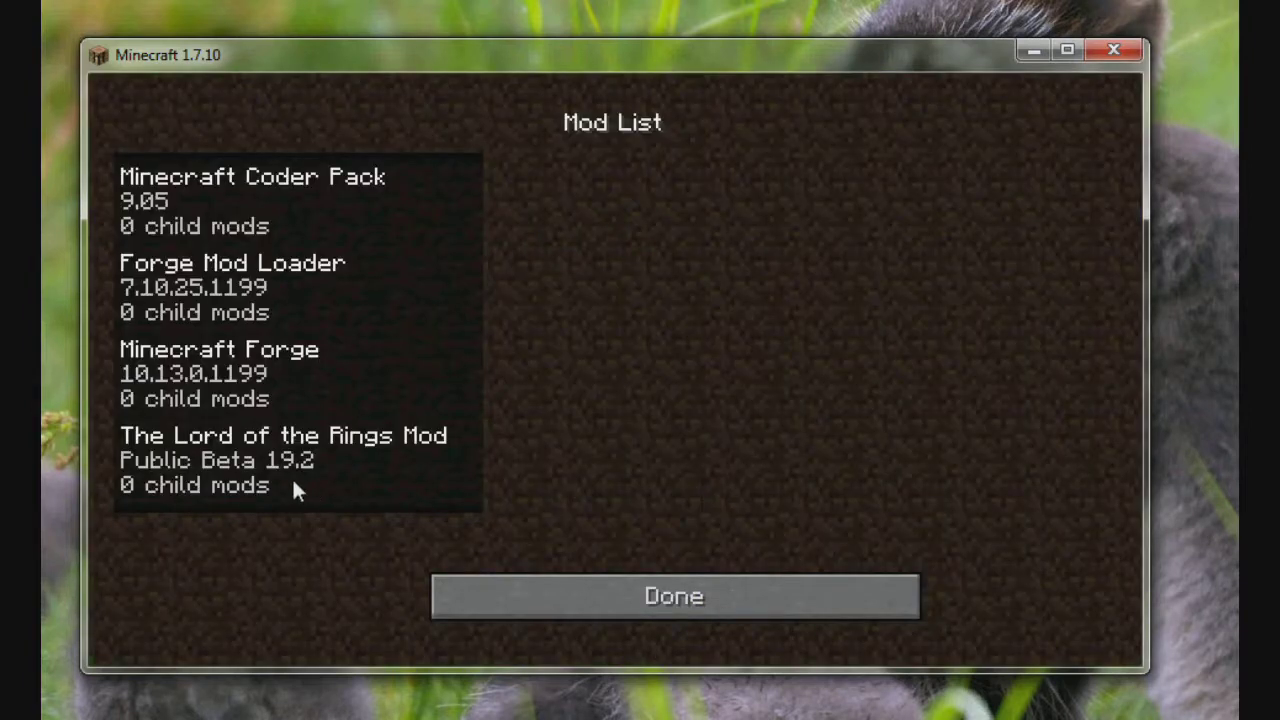
left_click(600, 604)
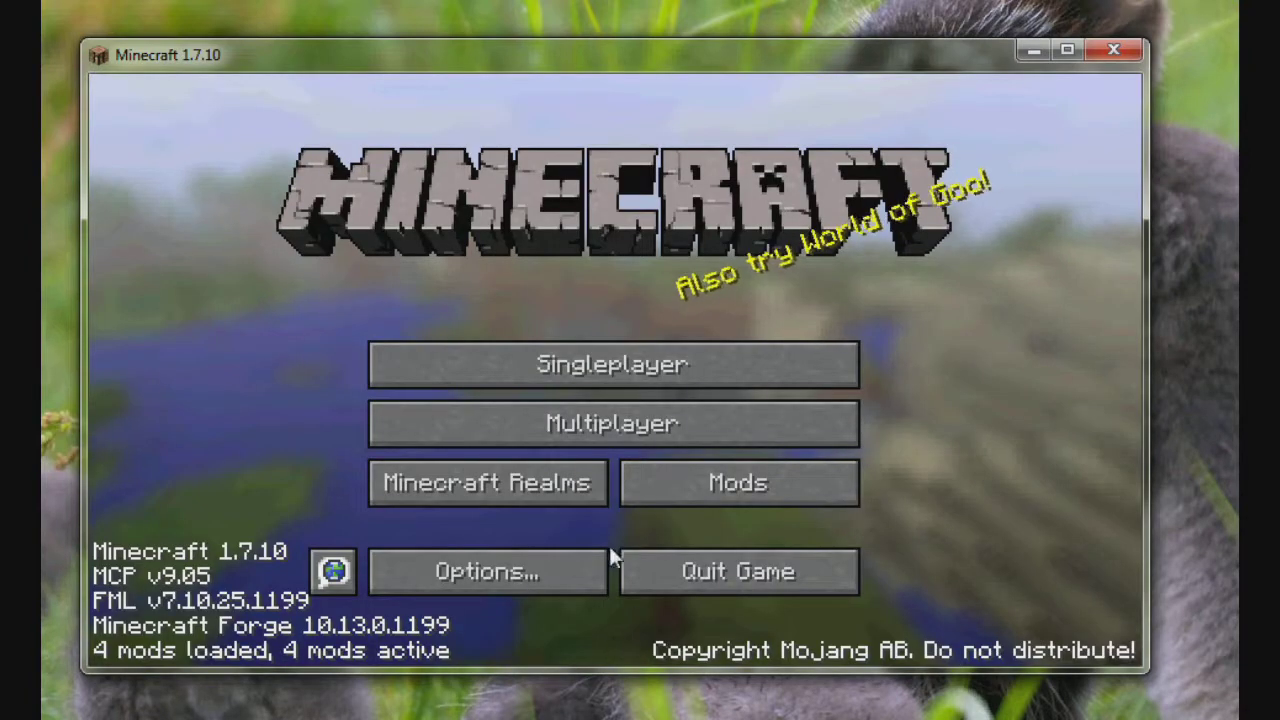
Create a new singleplayer world named New World with the game mode set to Creative
left_click(587, 369)
left_click(696, 558)
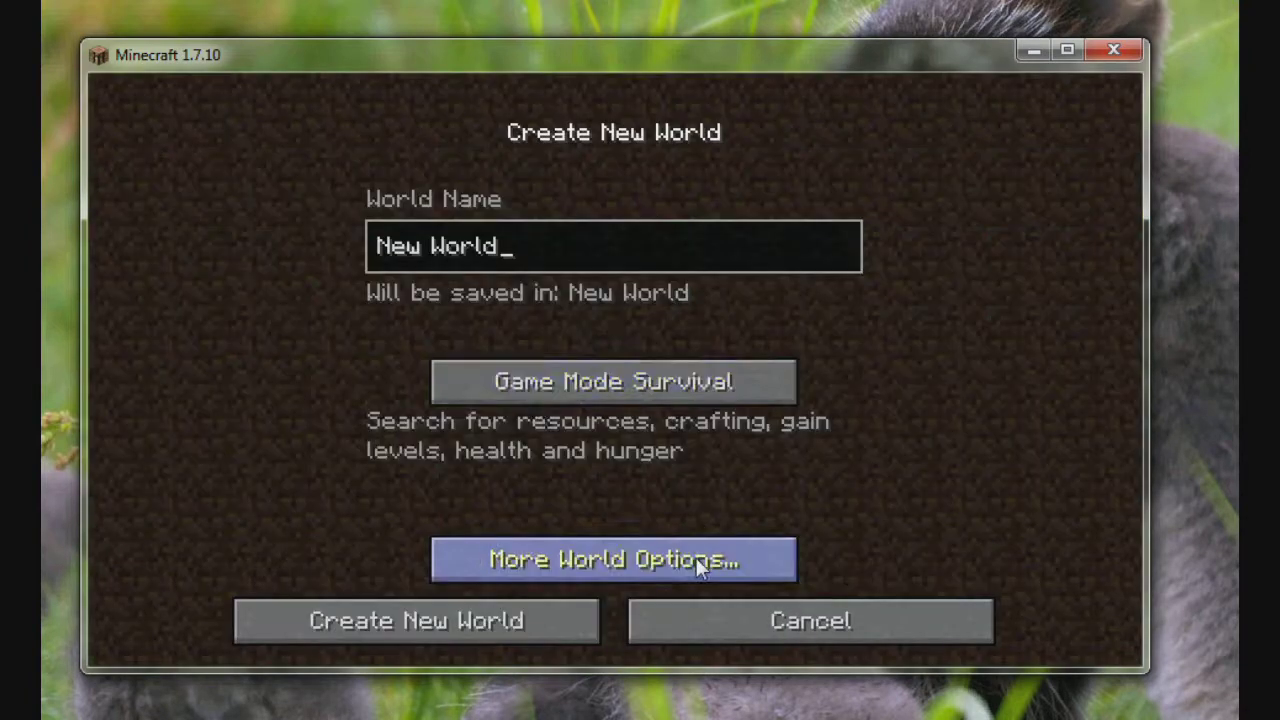
left_click(540, 392)
left_click(538, 397)
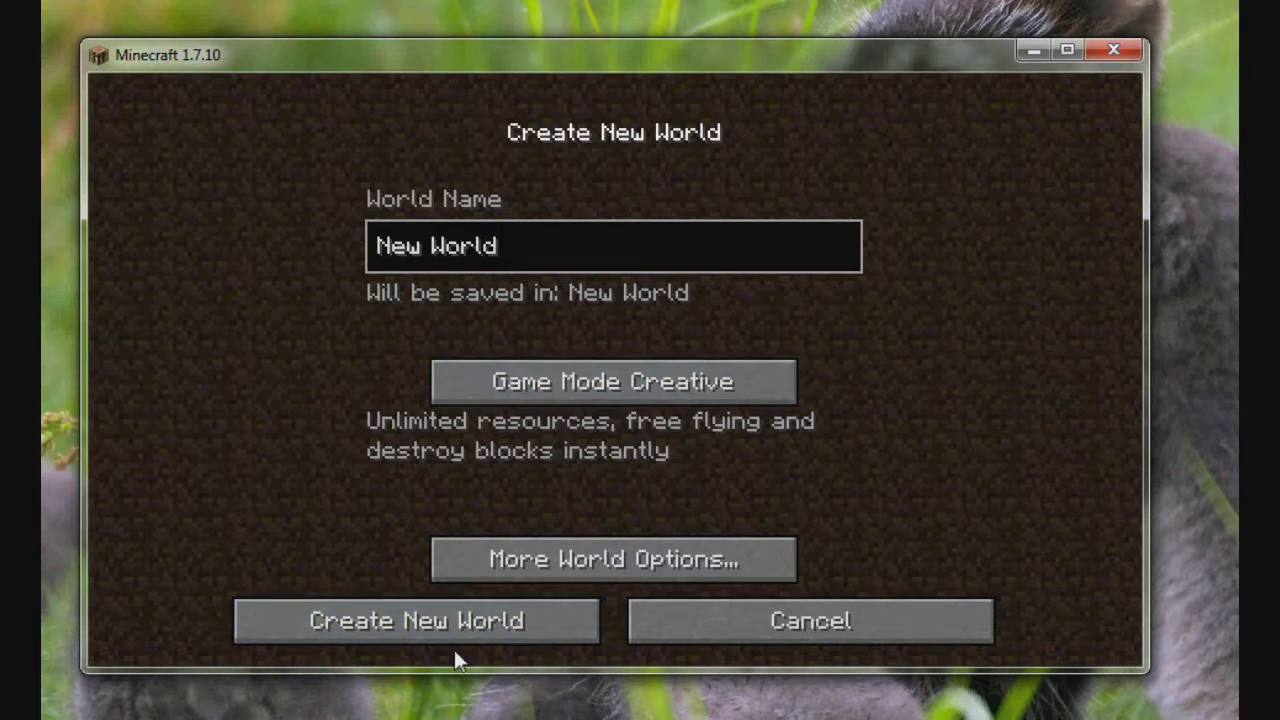
left_click(453, 619)
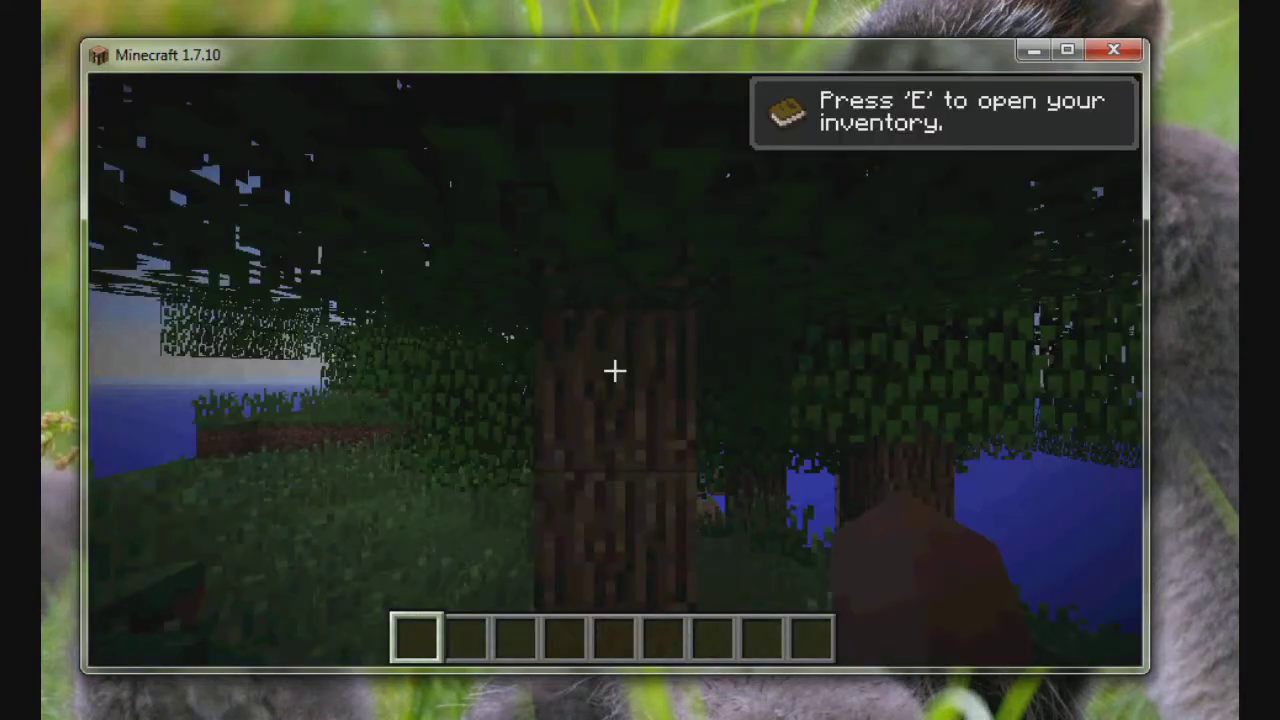
Open the creative inventory and browse the mod's item categories on its second page, including Middle-earth Food and Drink, Materials and Miscellaneous
left_click(614, 371)
key("w")
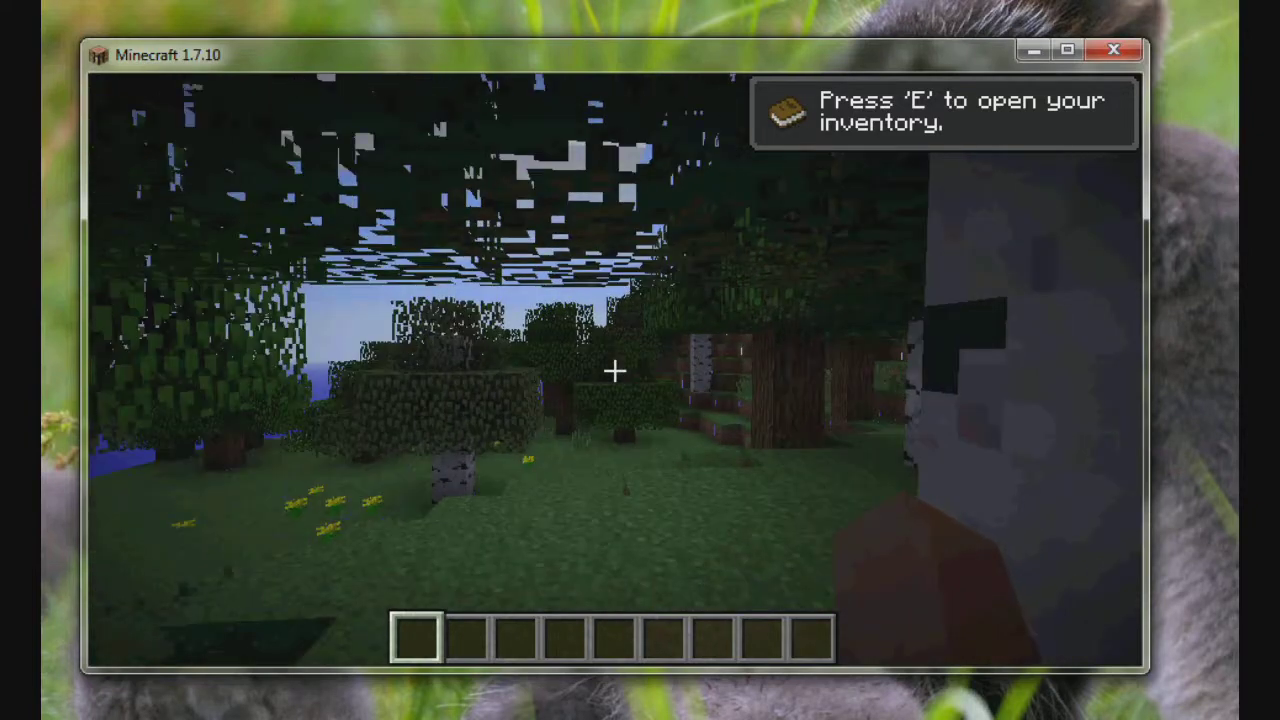
key("e")
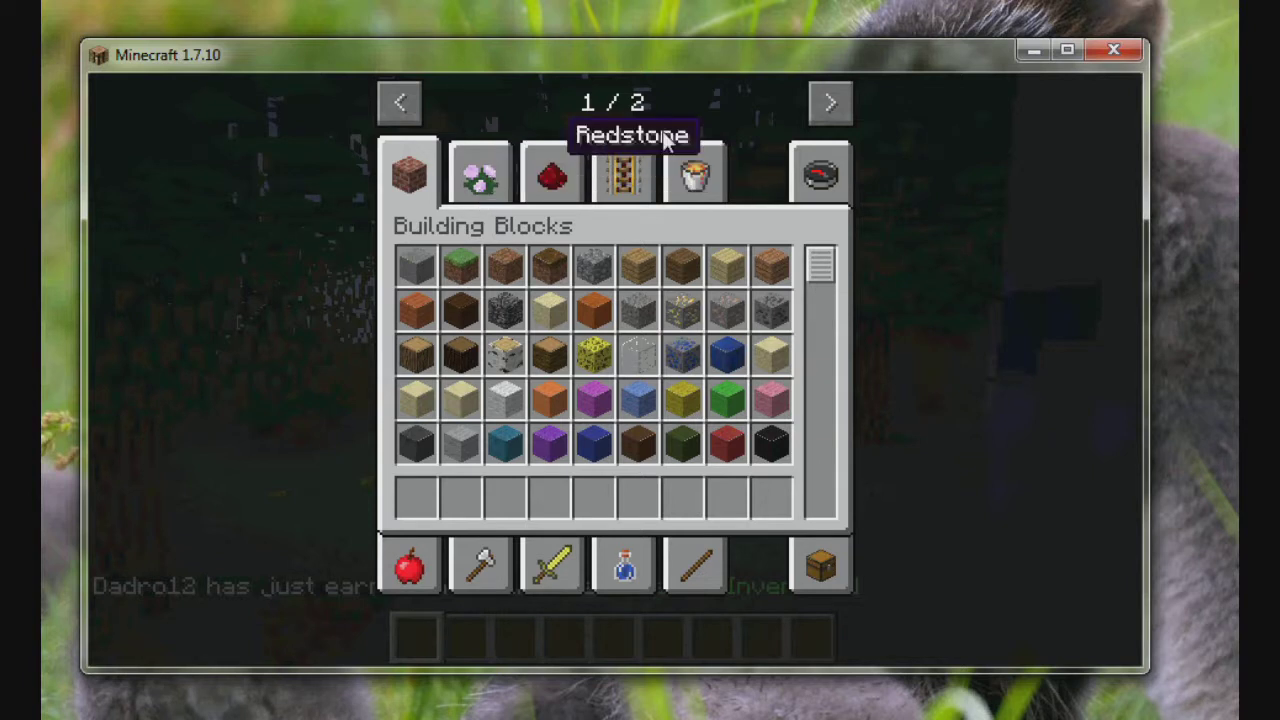
left_click(830, 104)
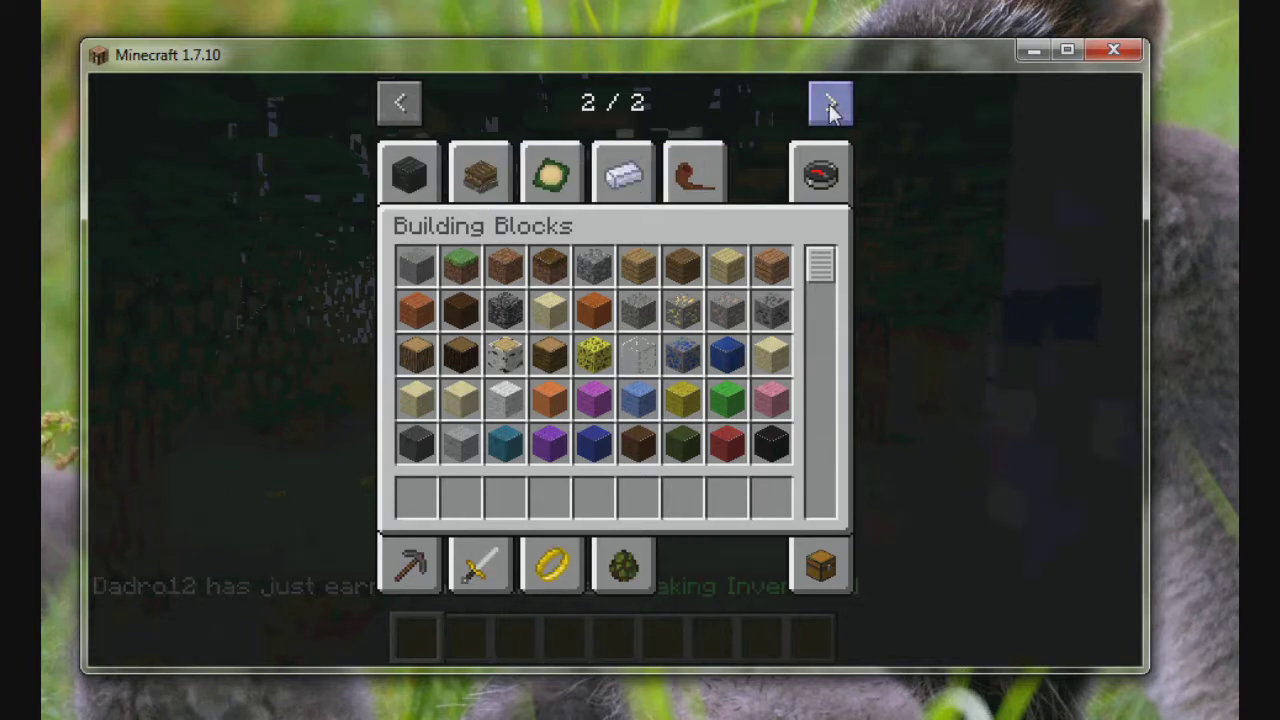
left_click(478, 175)
left_click(562, 186)
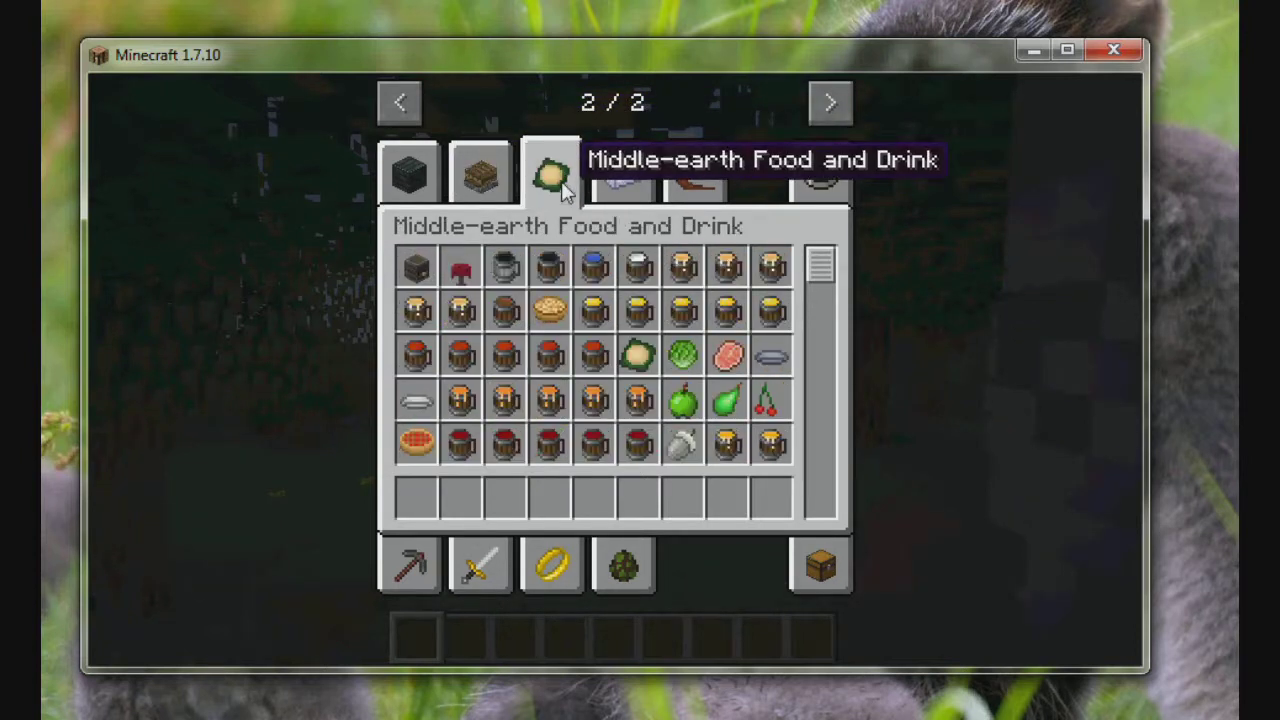
left_click(635, 182)
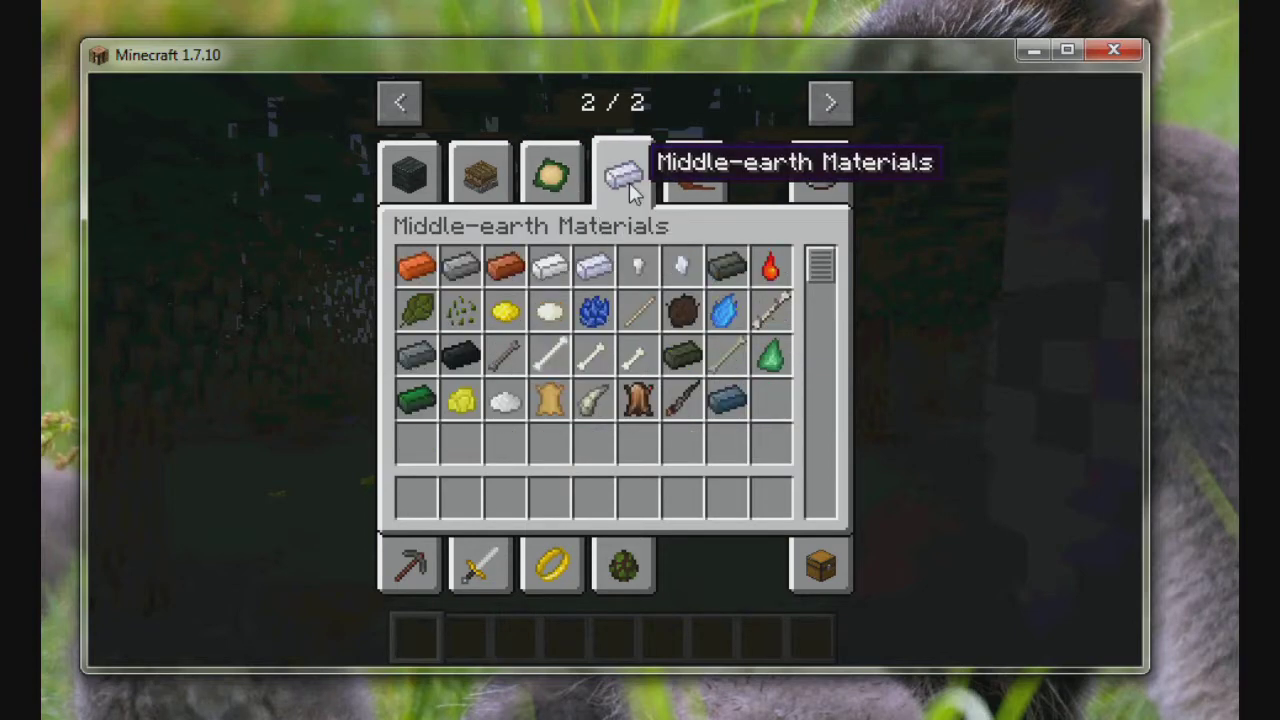
left_click(724, 188)
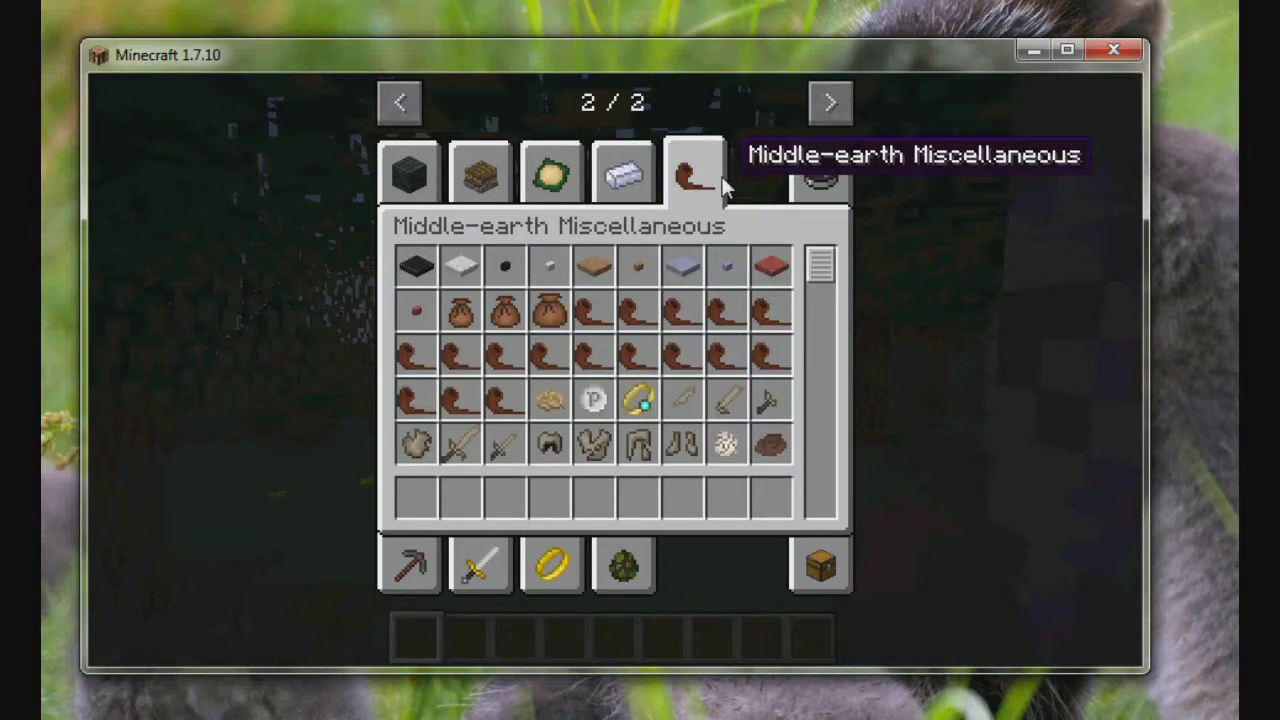